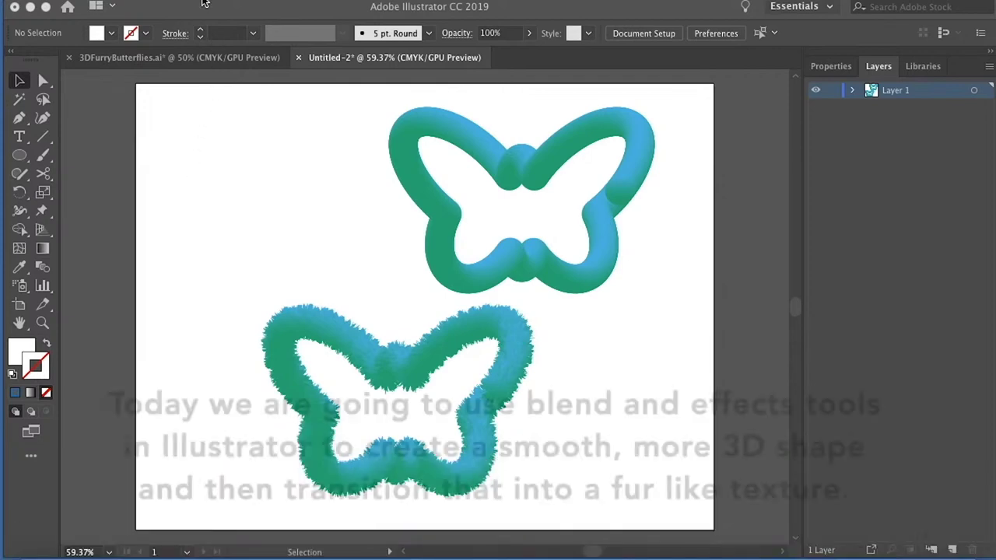
# - Show the gradient and color controls and create a new blank document
pyautogui.press('super+F9')
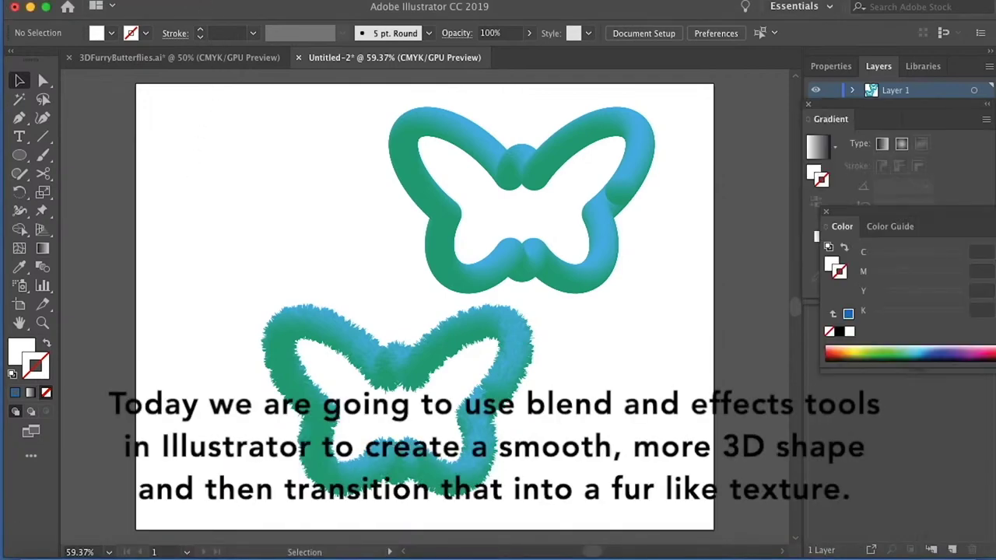
pyautogui.click(143, 0)
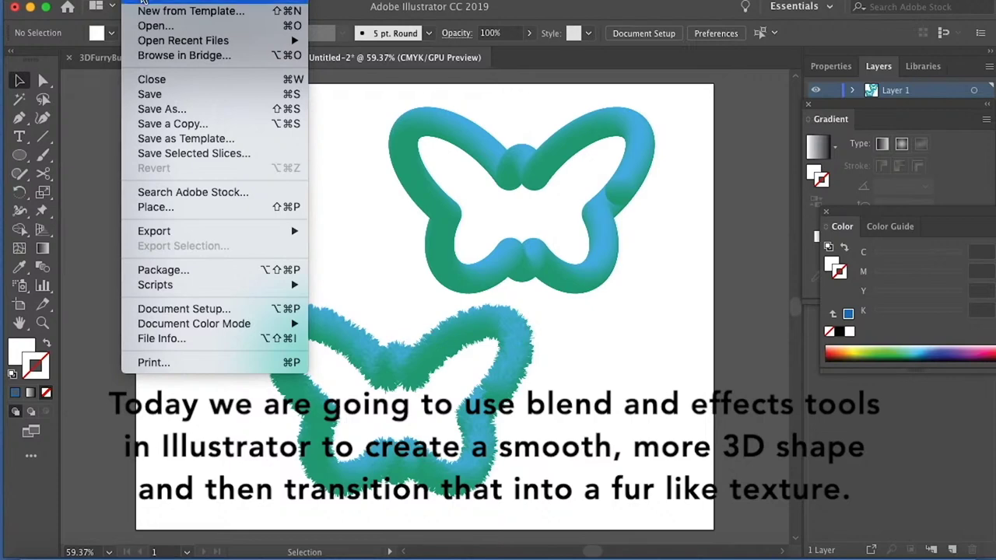
pyautogui.click(267, 1)
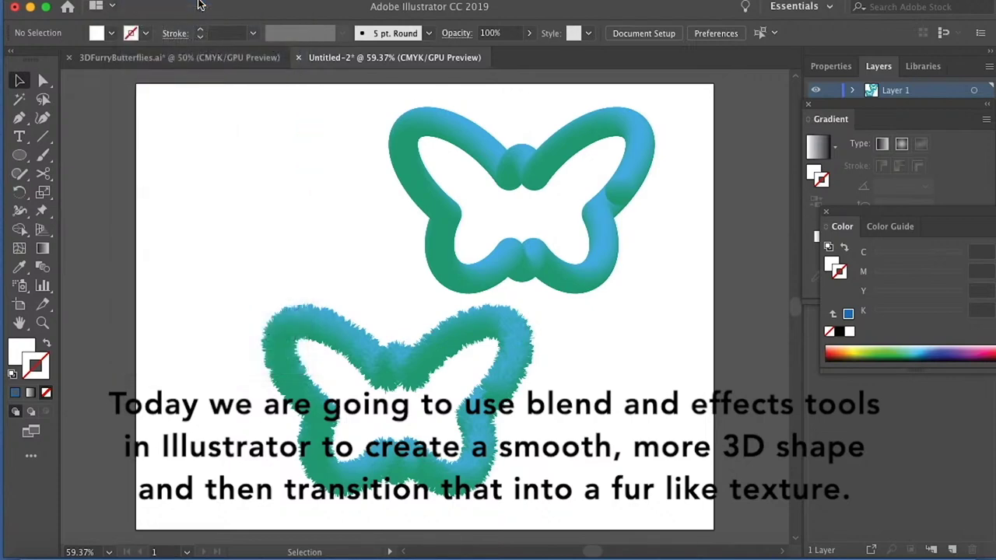
pyautogui.press('super+n')
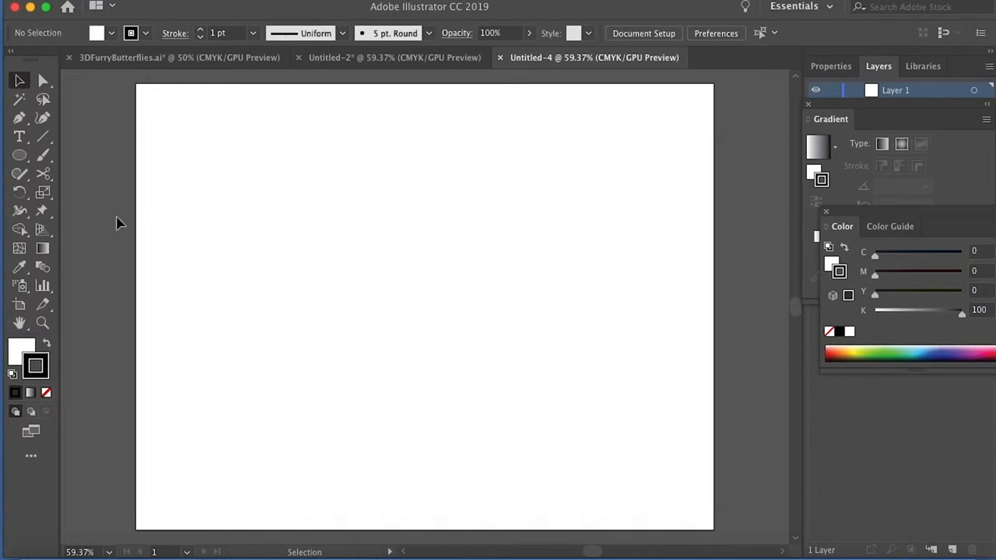
# - Draw a tall, narrow oval in the upper-left part of the artboard with a solid black fill and no stroke
pyautogui.click(19, 155)
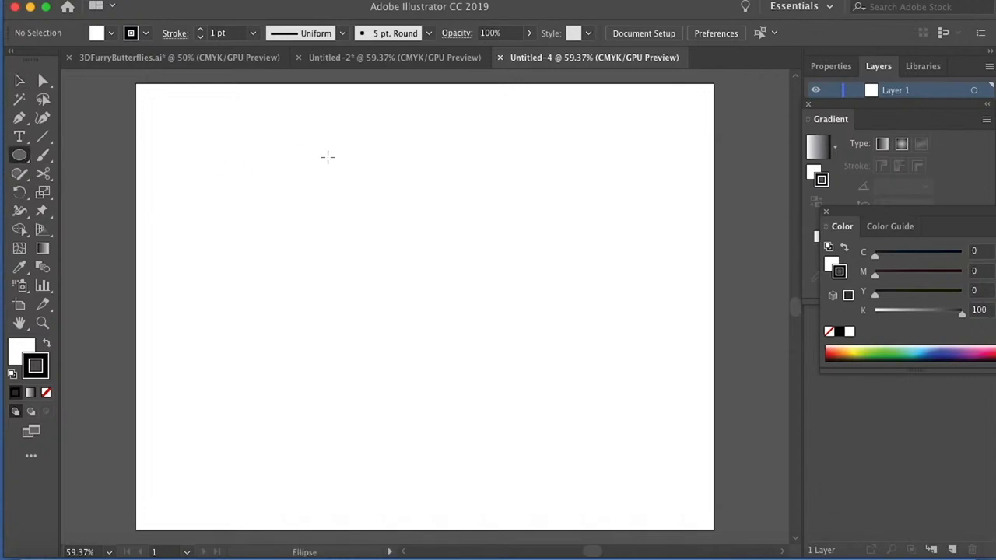
pyautogui.moveTo(336, 153); pyautogui.dragTo(267, 304)
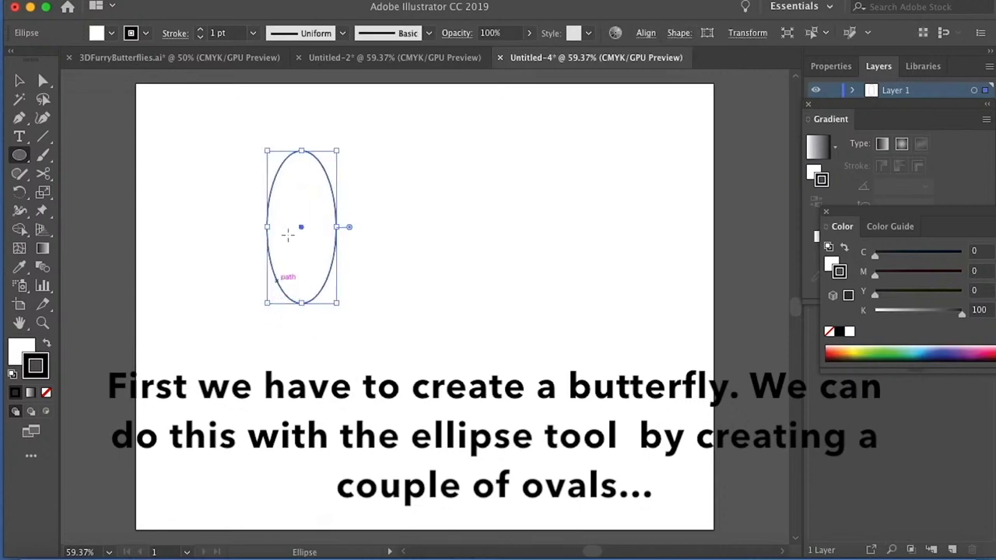
pyautogui.click(27, 345)
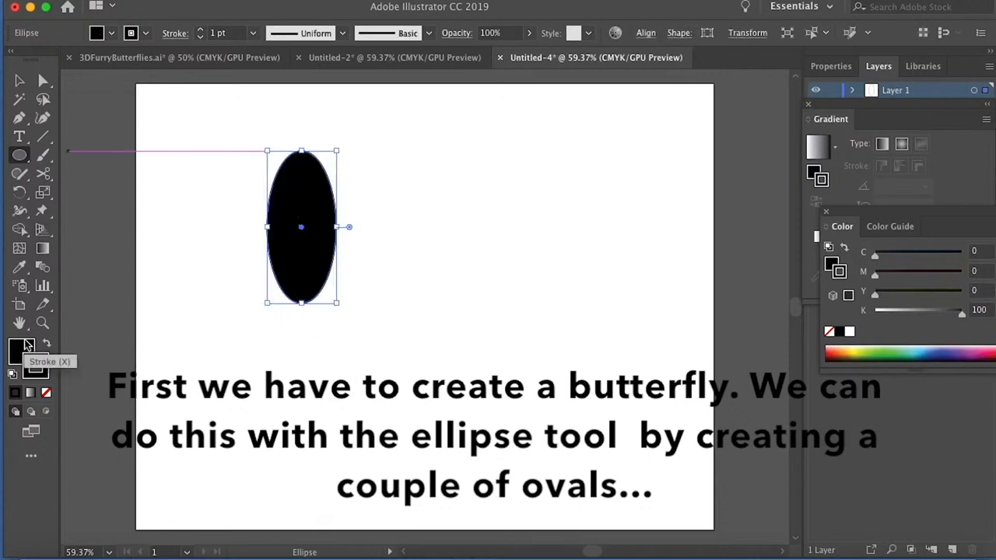
pyautogui.click(46, 393)
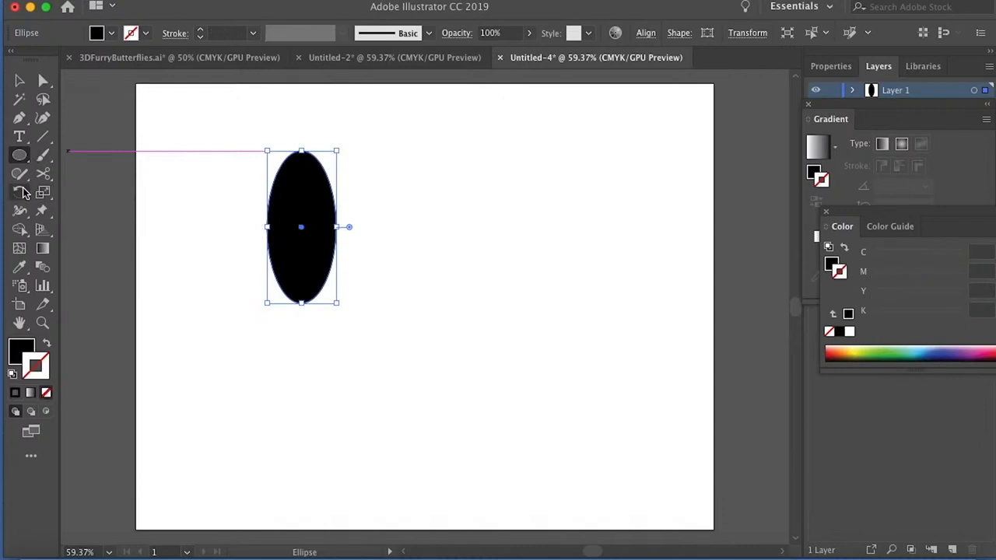
# - Rotate the oval clockwise so it leans diagonally toward the upper right as the upper wing
pyautogui.click(21, 192)
pyautogui.moveTo(314, 164); pyautogui.dragTo(347, 190)
pyautogui.click(21, 80)
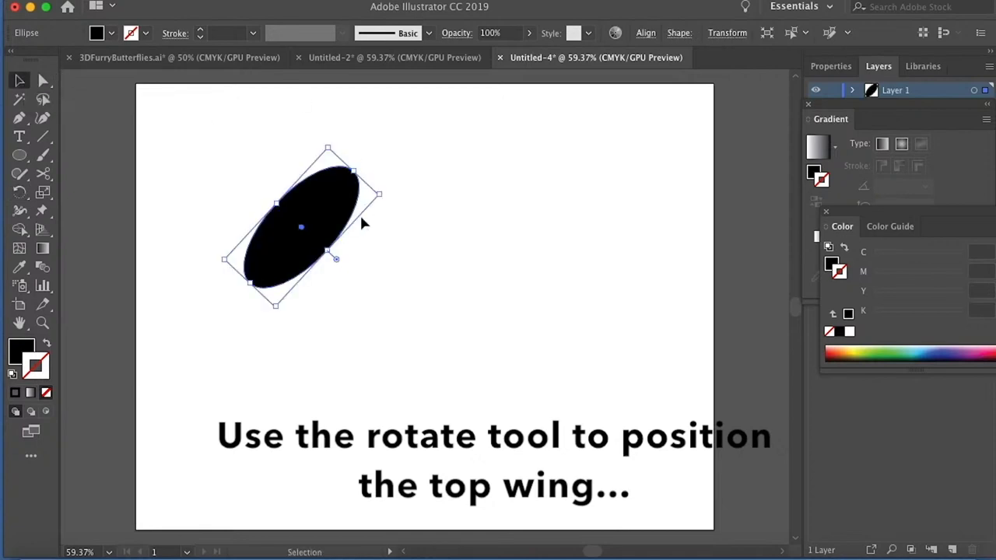
# - Duplicate the tilted oval, rotate the copy to slope down to the right, and line up both ovals' left edges
pyautogui.moveTo(285, 252); pyautogui.dragTo(290, 289)
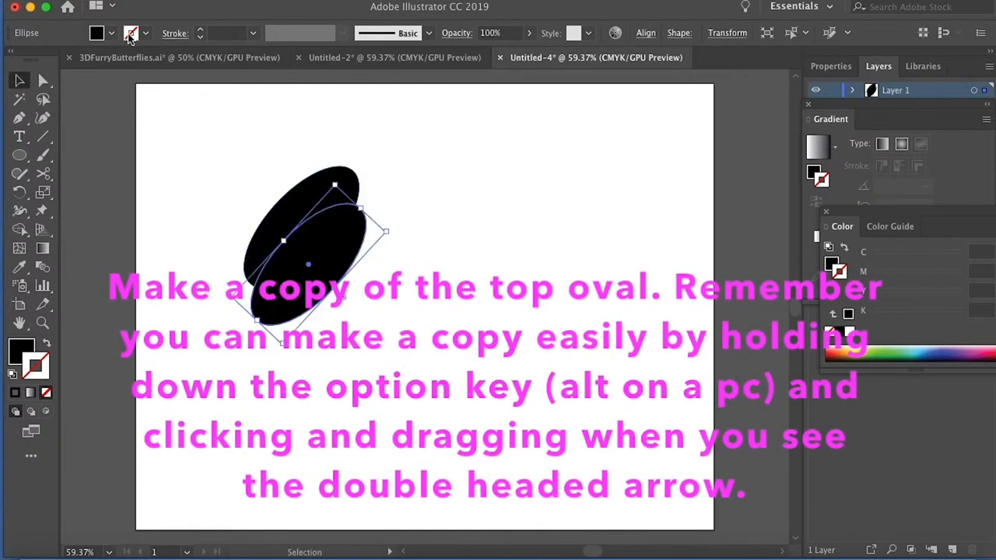
pyautogui.click(23, 194)
pyautogui.moveTo(348, 221); pyautogui.dragTo(270, 238)
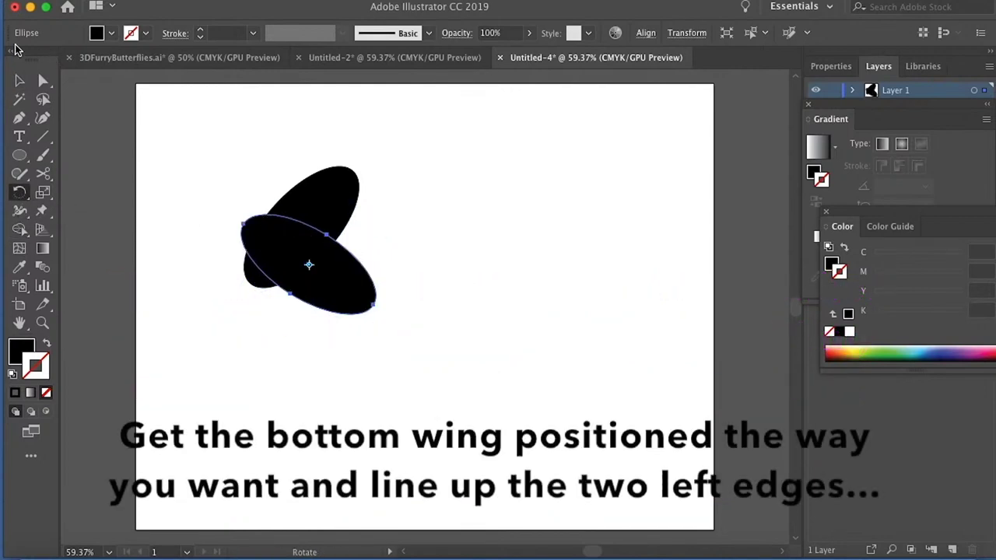
pyautogui.click(20, 80)
pyautogui.moveTo(285, 260); pyautogui.dragTo(285, 286)
pyautogui.click(430, 279)
pyautogui.click(361, 327)
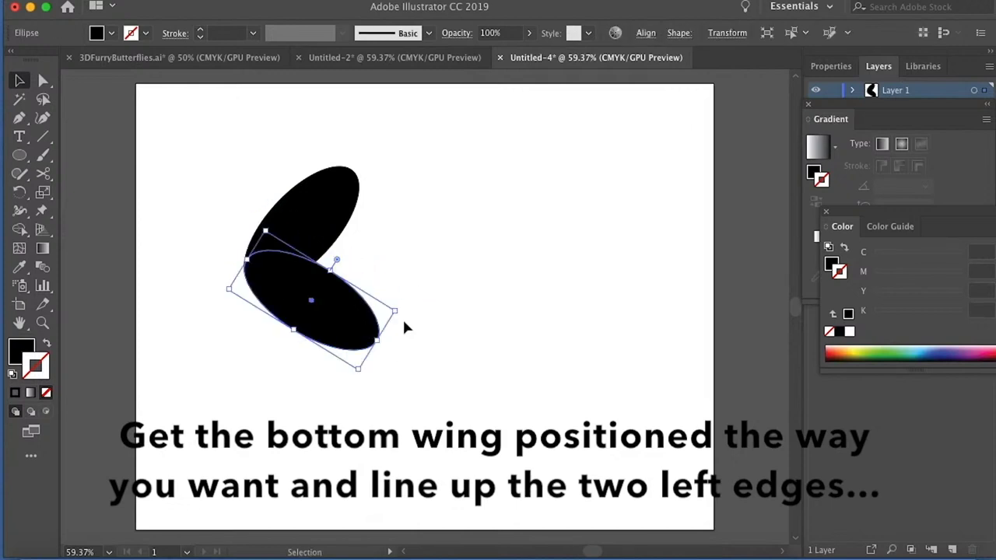
# - Scale the lower oval down to a smaller wing and keep its left edge lined up with the upper oval
pyautogui.moveTo(396, 311); pyautogui.dragTo(296, 284)
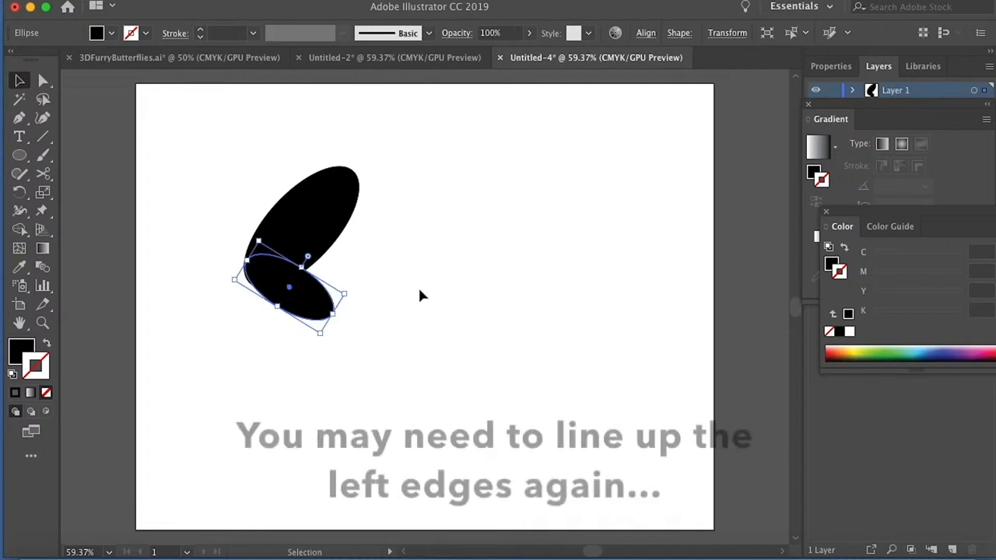
pyautogui.click(393, 296)
pyautogui.click(311, 301)
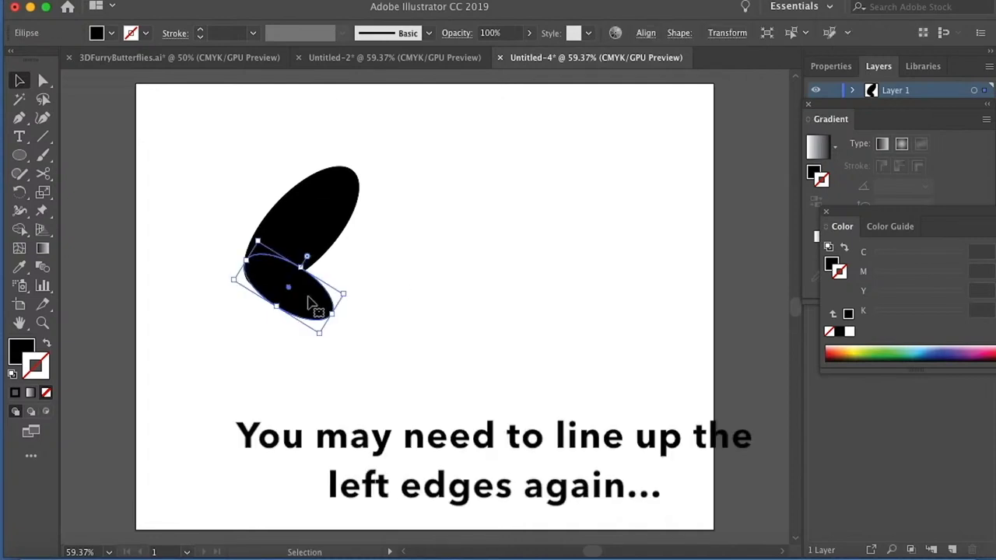
pyautogui.click(387, 325)
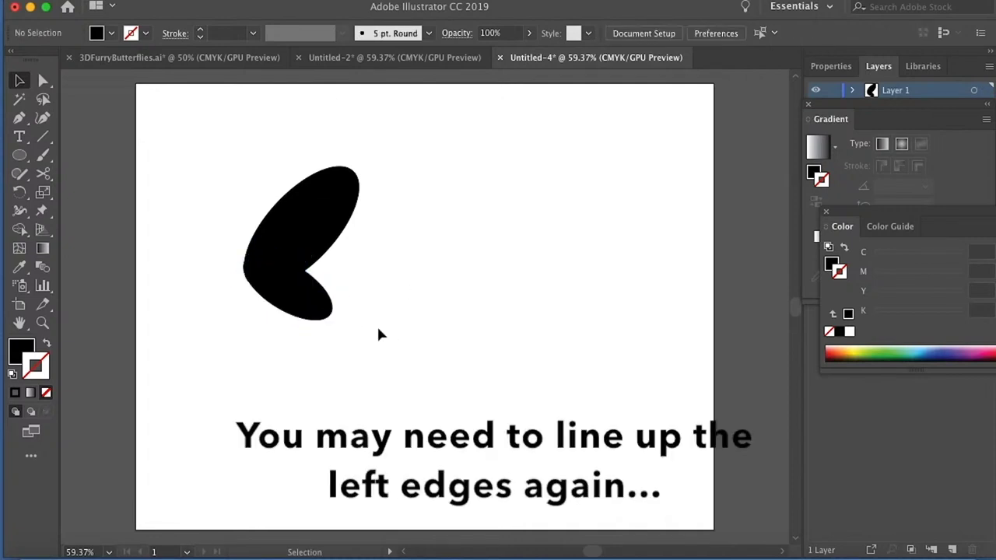
# - Rotate the lower oval to a steeper angle and nudge it back into line with the upper oval's left edge
pyautogui.click(288, 291)
pyautogui.press('r')
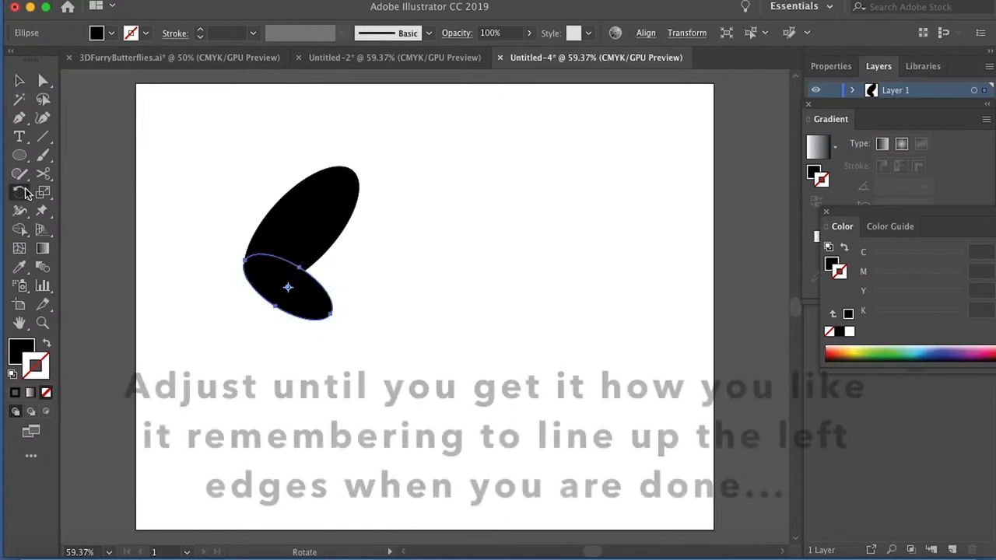
pyautogui.moveTo(321, 300); pyautogui.dragTo(324, 313)
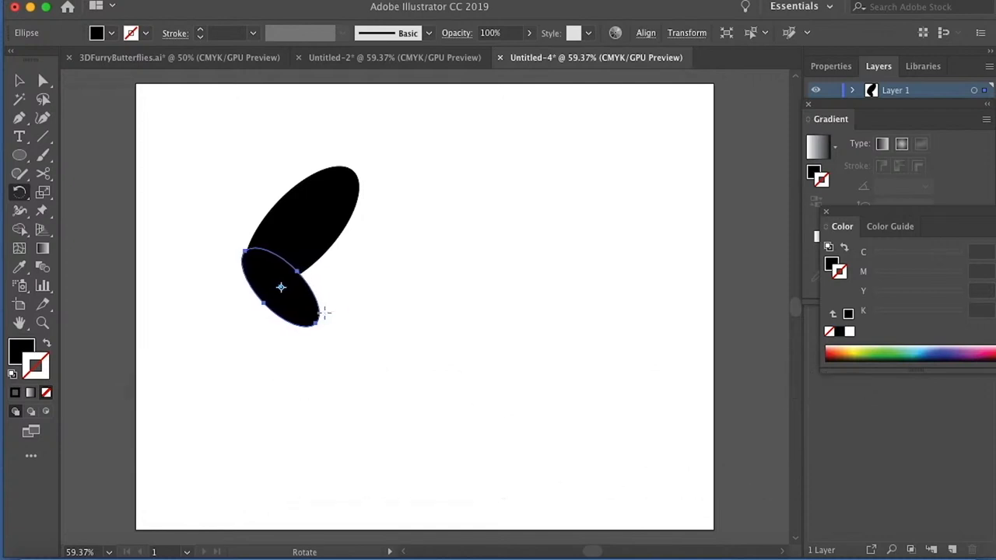
pyautogui.press('Down')
pyautogui.press('Right')
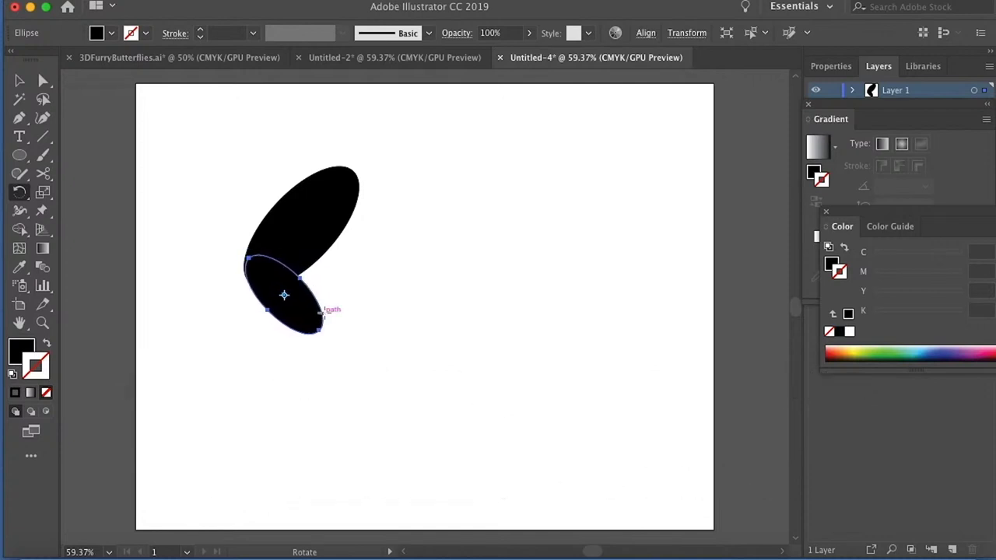
pyautogui.press('v')
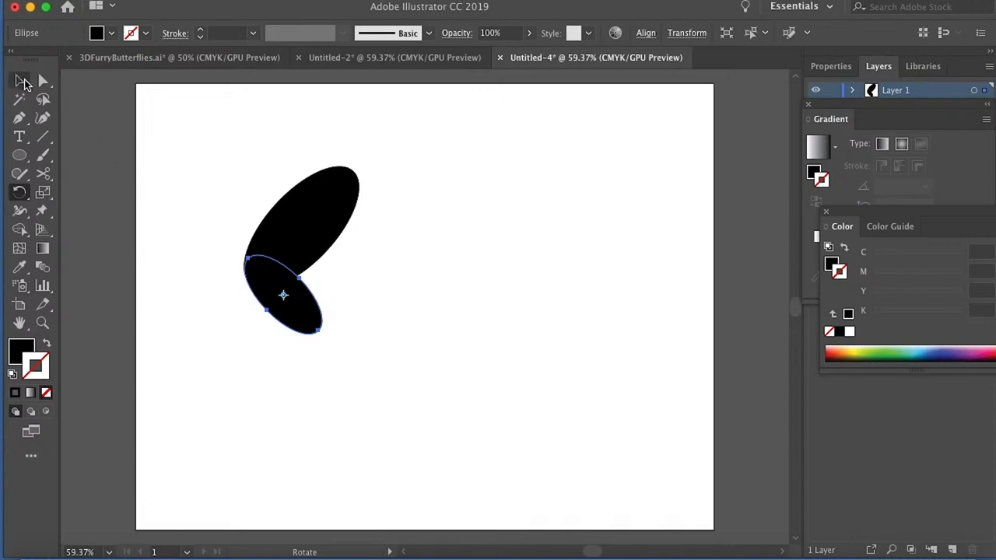
pyautogui.press('super+a')
pyautogui.click(500, 296)
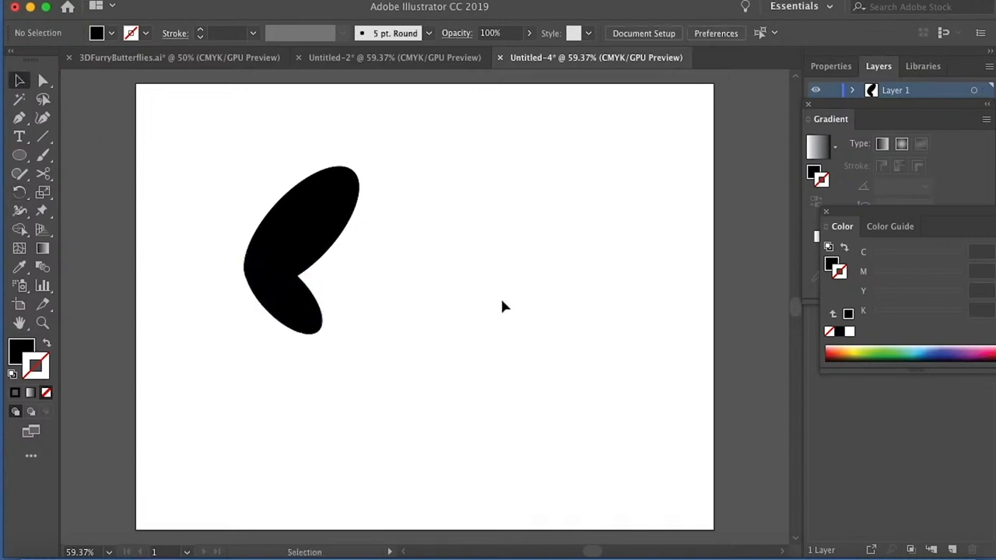
# - Enlarge the upper wing oval slightly so its left edge matches the lower oval
pyautogui.click(316, 260)
pyautogui.moveTo(327, 252); pyautogui.dragTo(333, 259)
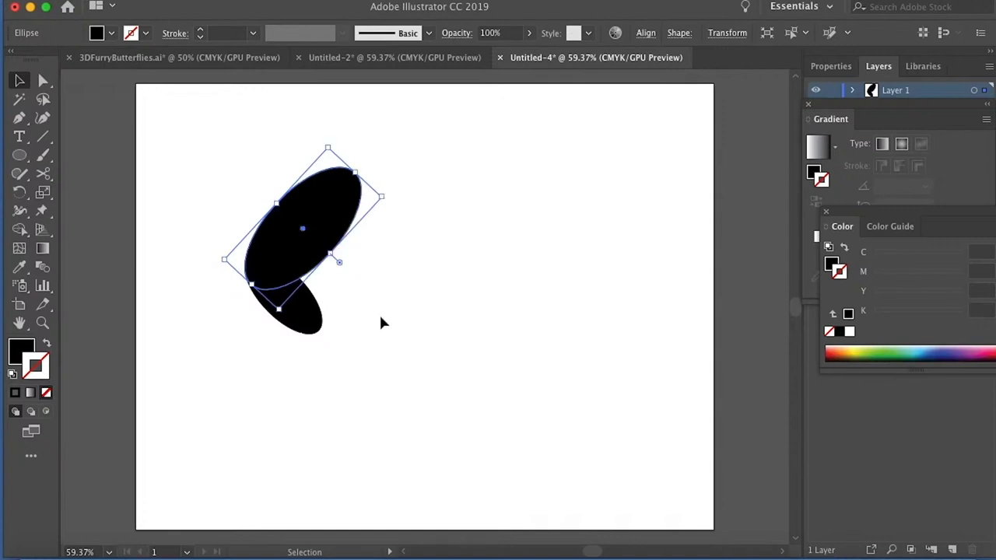
pyautogui.click(386, 369)
# - Unite both ovals into one wing shape with Pathfinder and move the wing up and to the right
pyautogui.moveTo(379, 381); pyautogui.dragTo(254, 180)
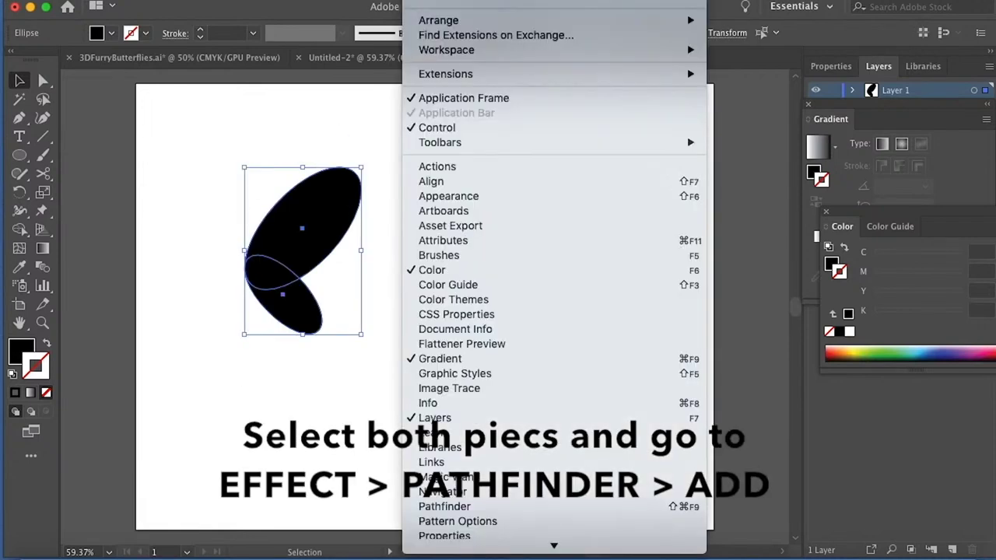
pyautogui.click(491, 508)
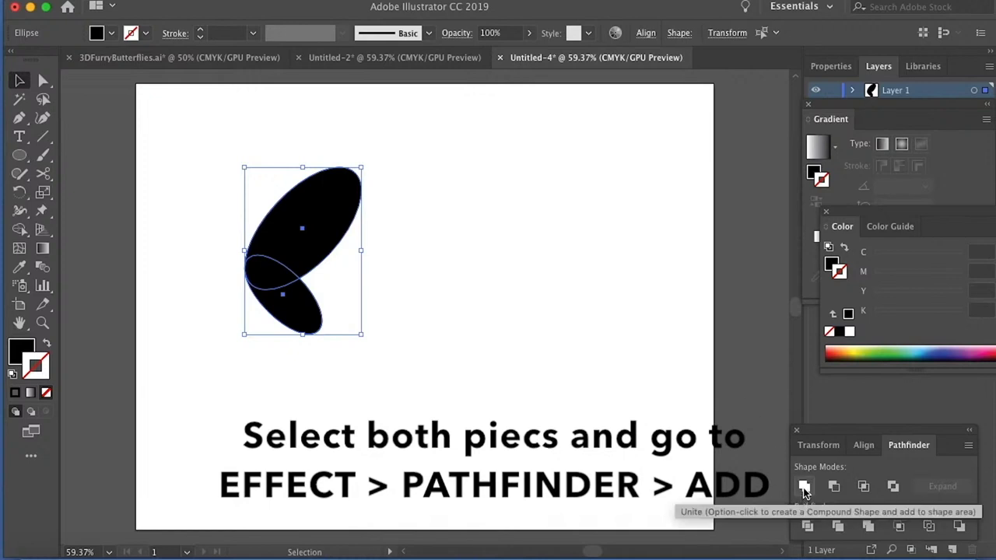
pyautogui.click(804, 487)
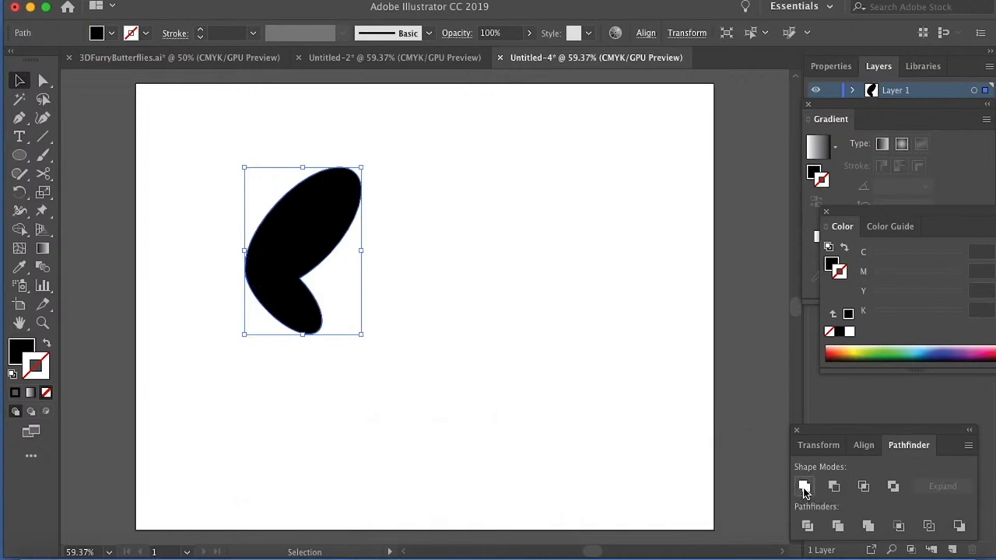
pyautogui.click(511, 245)
pyautogui.moveTo(322, 224); pyautogui.dragTo(368, 188)
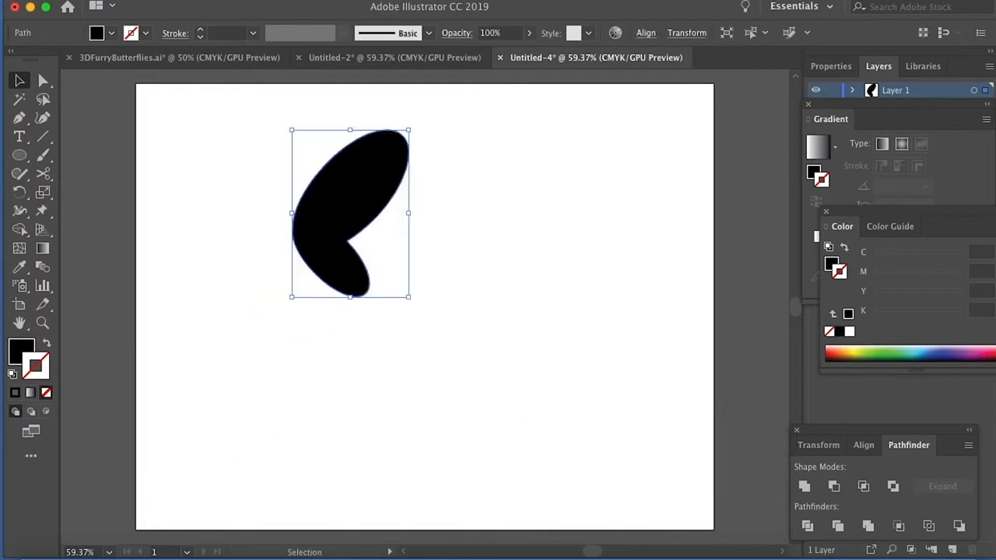
# - Copy the wing shape and paste the copy in place directly over the original
pyautogui.click(136, 0)
pyautogui.moveTo(167, 0)
pyautogui.click(191, 50)
pyautogui.click(168, 0)
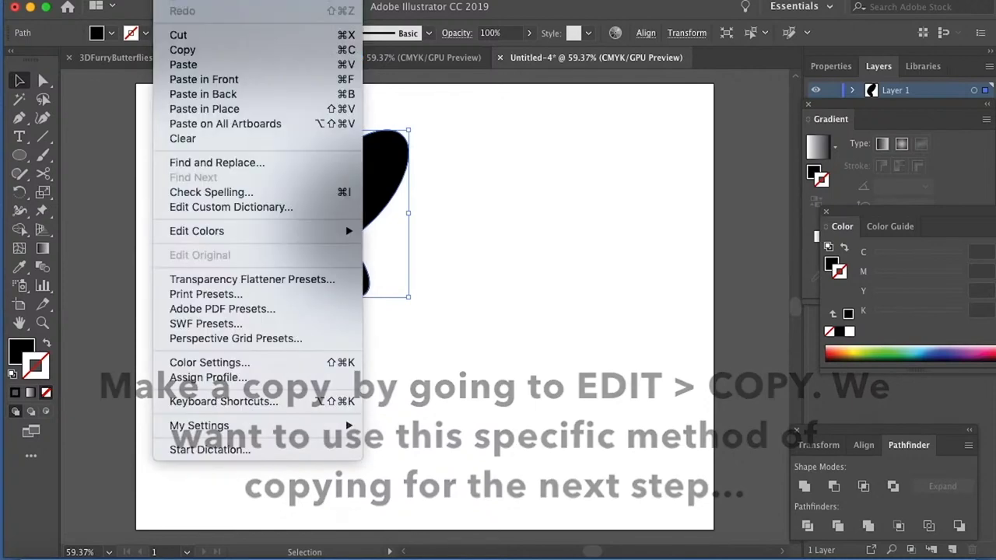
pyautogui.click(206, 109)
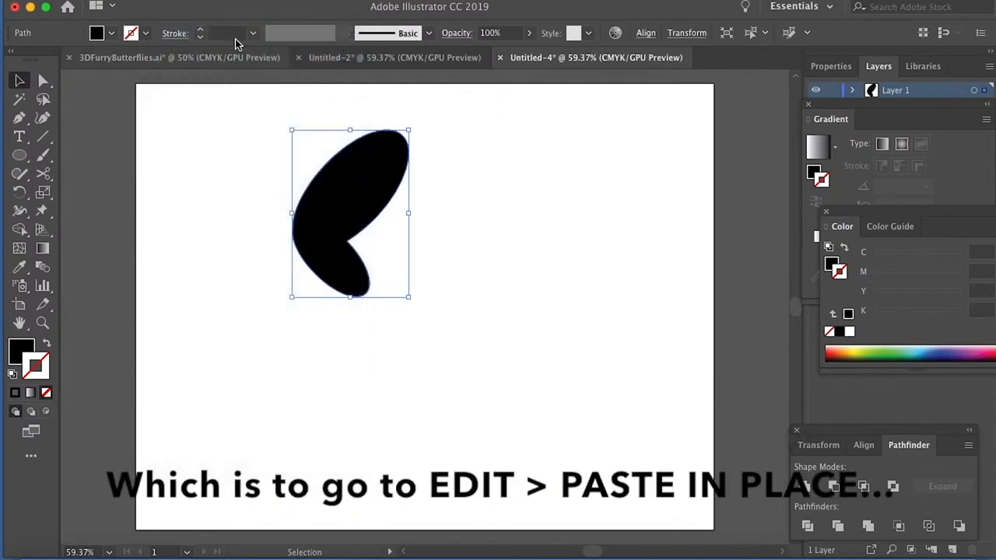
# - Reflect the pasted wing copy across the vertical axis
pyautogui.click(687, 33)
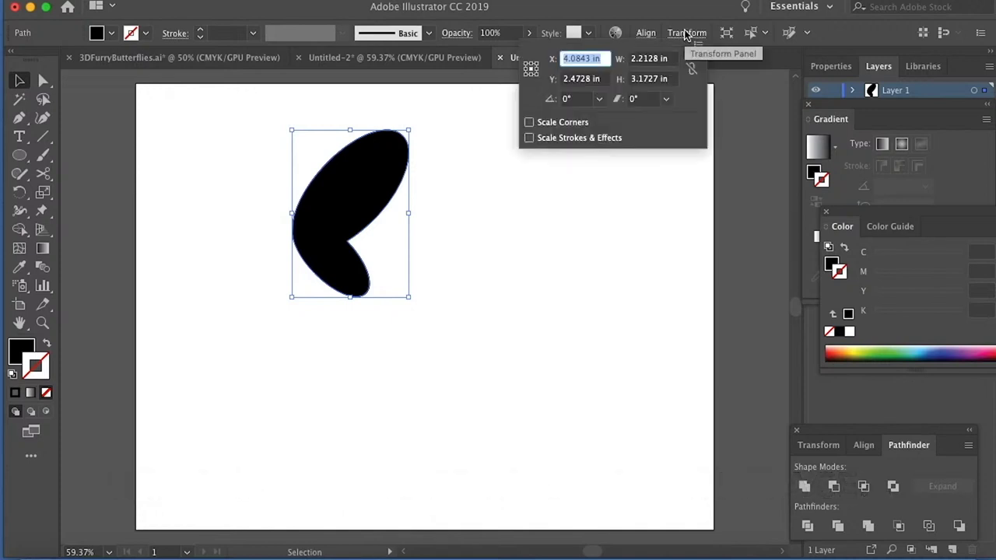
pyautogui.click(686, 33)
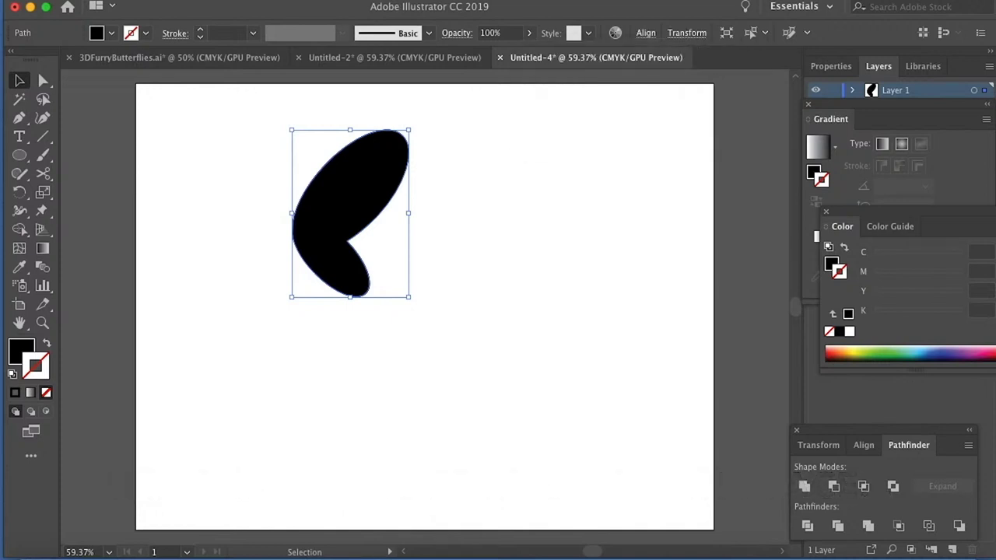
pyautogui.click(226, 0)
pyautogui.moveTo(226, 6)
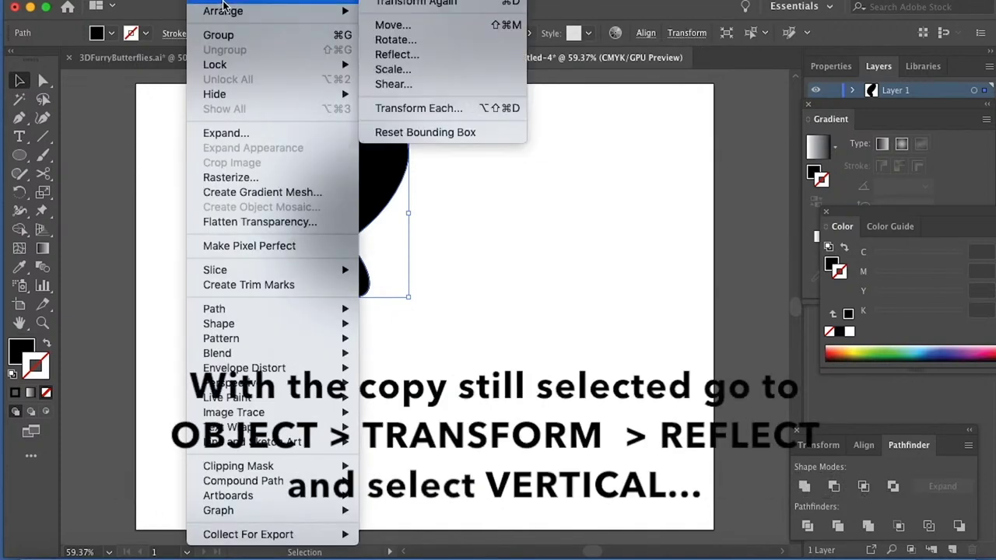
pyautogui.click(424, 56)
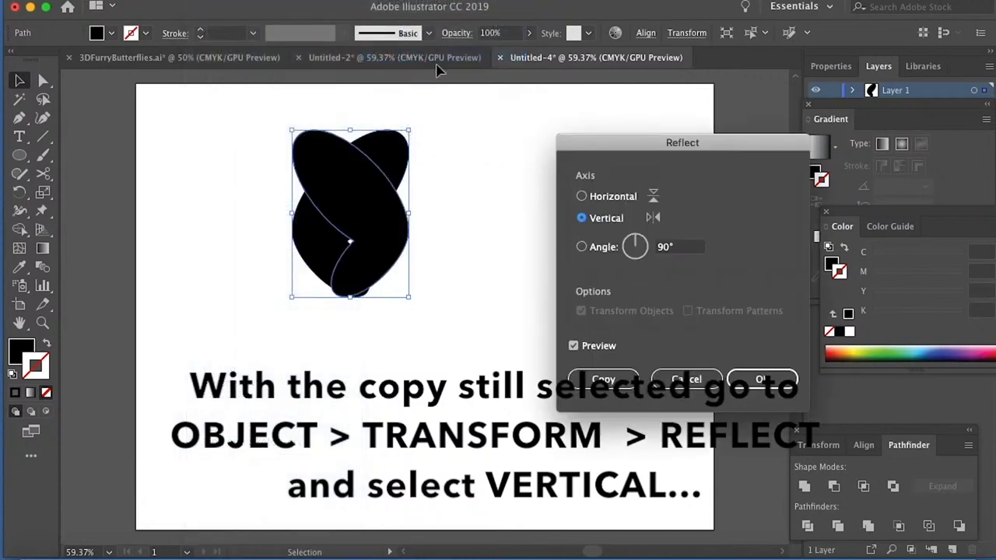
pyautogui.click(761, 379)
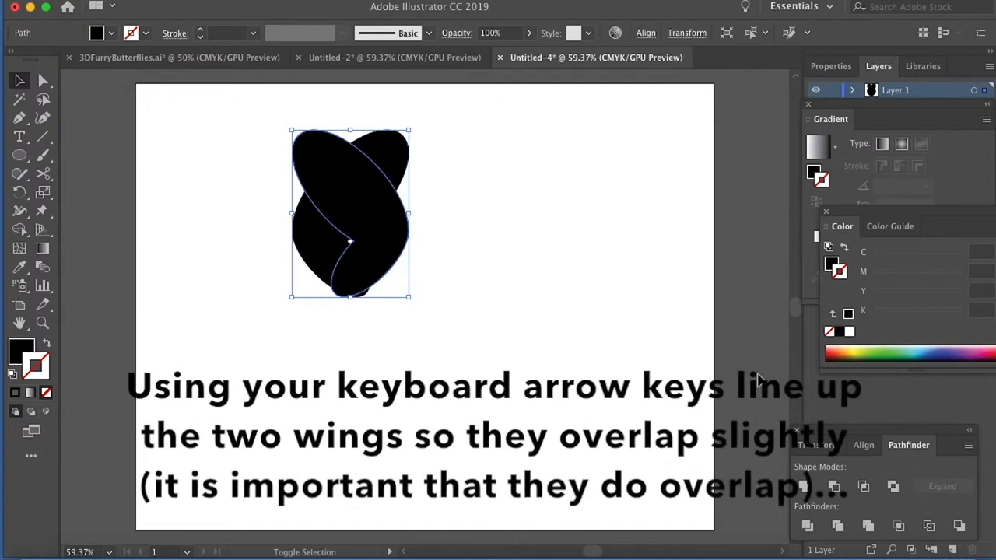
# - Nudge the reflected wing to the left of the original until their inner edges just overlap
pyautogui.press('Left')
pyautogui.press('Left')
pyautogui.press('Left')
pyautogui.press('Left')
pyautogui.press('Left')
pyautogui.press('Left')
pyautogui.press('Left')
pyautogui.press('Left')
pyautogui.press('Left')
pyautogui.press('Left')
pyautogui.press('Left')
pyautogui.press('Left')
pyautogui.press('Left')
pyautogui.press('Left')
pyautogui.press('Left')
pyautogui.press('Left')
pyautogui.press('Left')
pyautogui.press('Left')
pyautogui.press('Left')
pyautogui.press('Left')
pyautogui.press('Left')
pyautogui.press('Left')
pyautogui.press('Left')
pyautogui.press('Right')
pyautogui.press('Right')
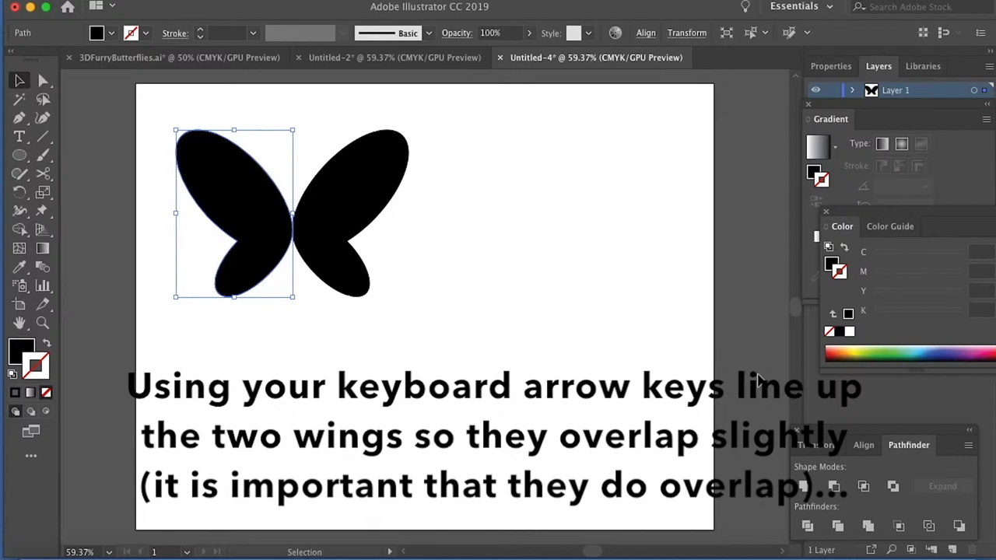
pyautogui.click(589, 361)
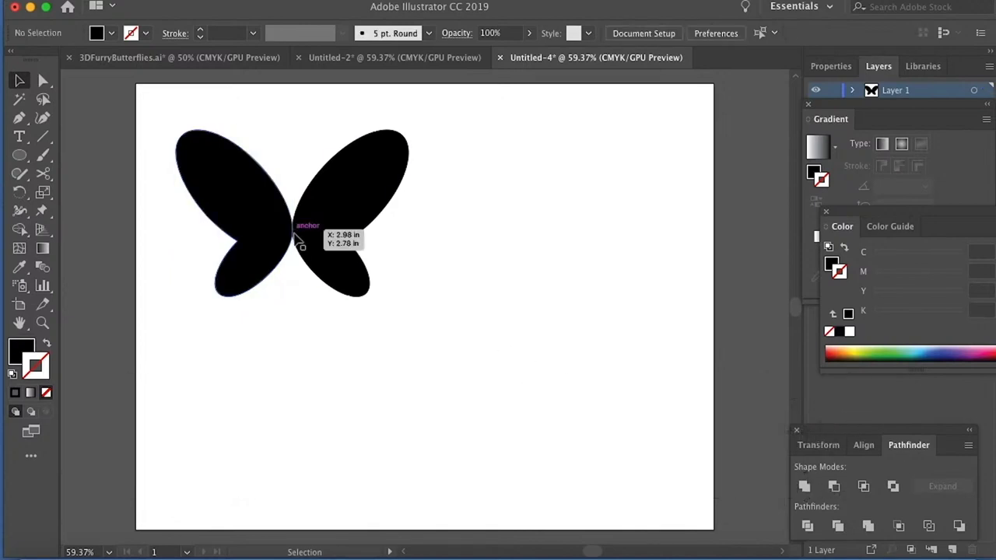
# - Draw a narrow vertical oval between the two wings to form the butterfly's body
pyautogui.click(20, 155)
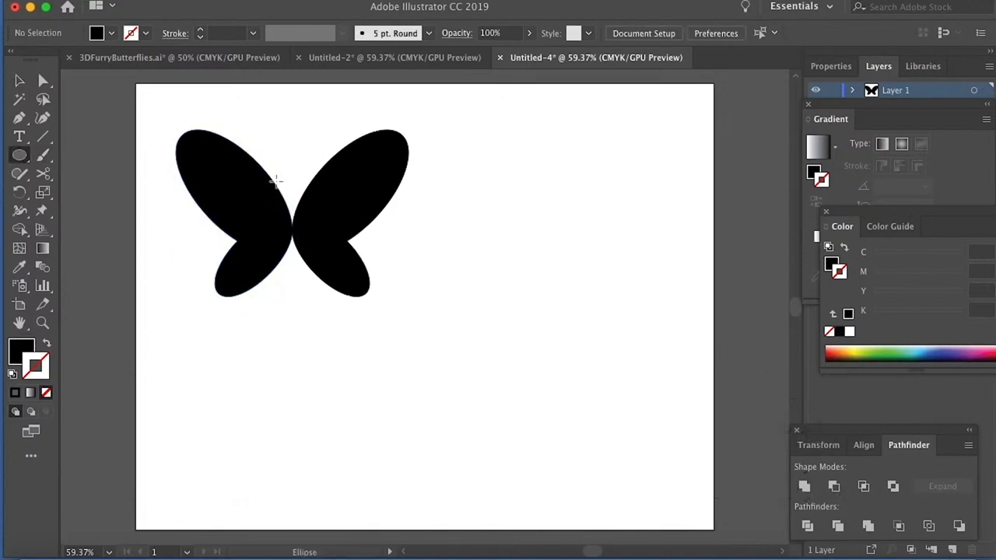
pyautogui.moveTo(301, 147); pyautogui.dragTo(278, 263)
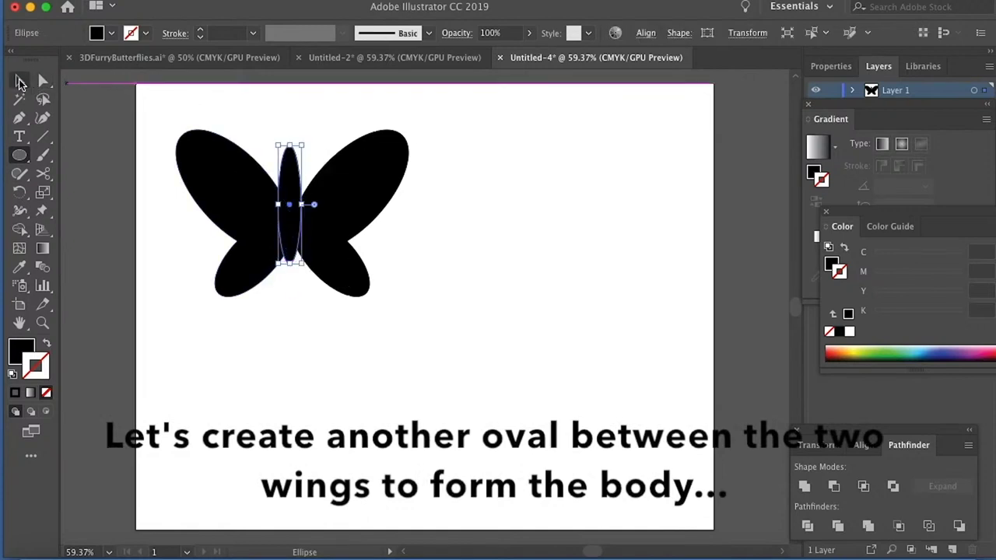
pyautogui.click(20, 82)
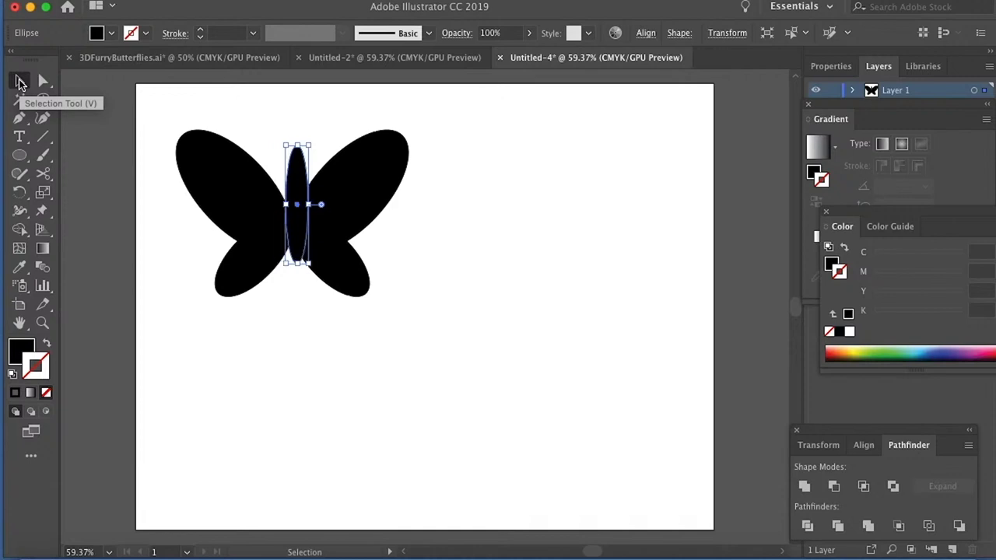
# - Move the body oval down until it sits vertically centred between the wings, overlapping both inner edges
pyautogui.hotkey('shift', 'Down')
pyautogui.hotkey('shift', 'Down')
pyautogui.hotkey('shift', 'Down')
pyautogui.hotkey('shift', 'Down')
pyautogui.hotkey('shift', 'Down')
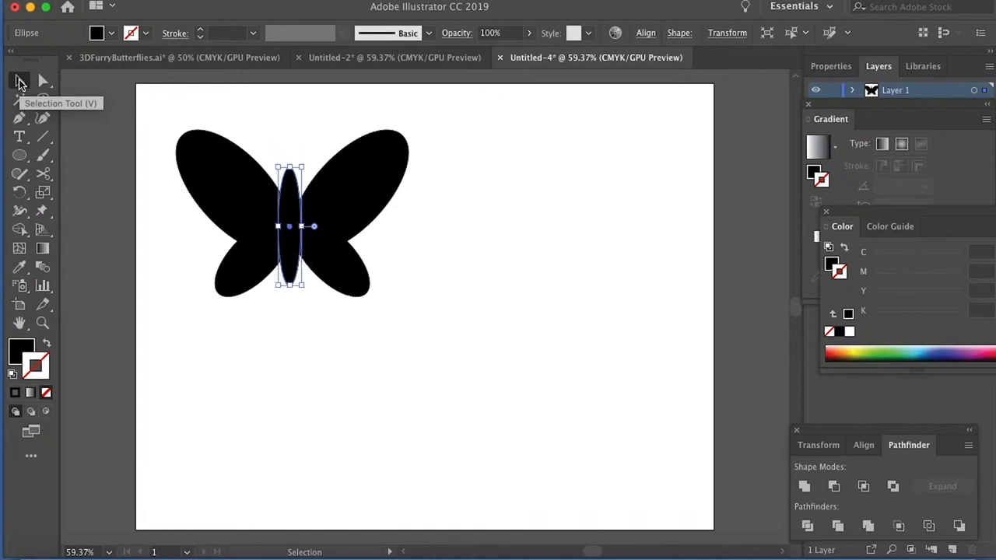
pyautogui.click(380, 362)
pyautogui.click(290, 272)
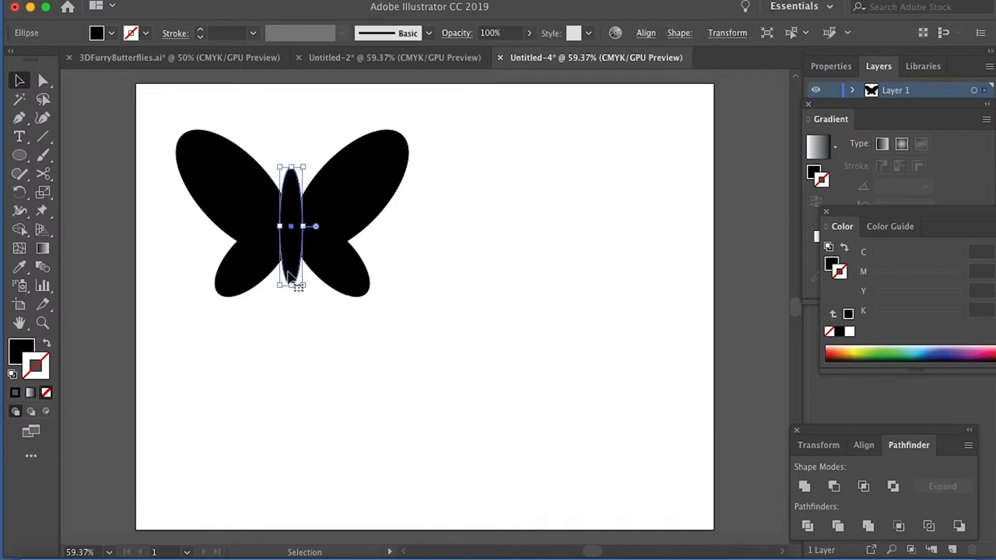
pyautogui.moveTo(287, 272); pyautogui.dragTo(287, 272)
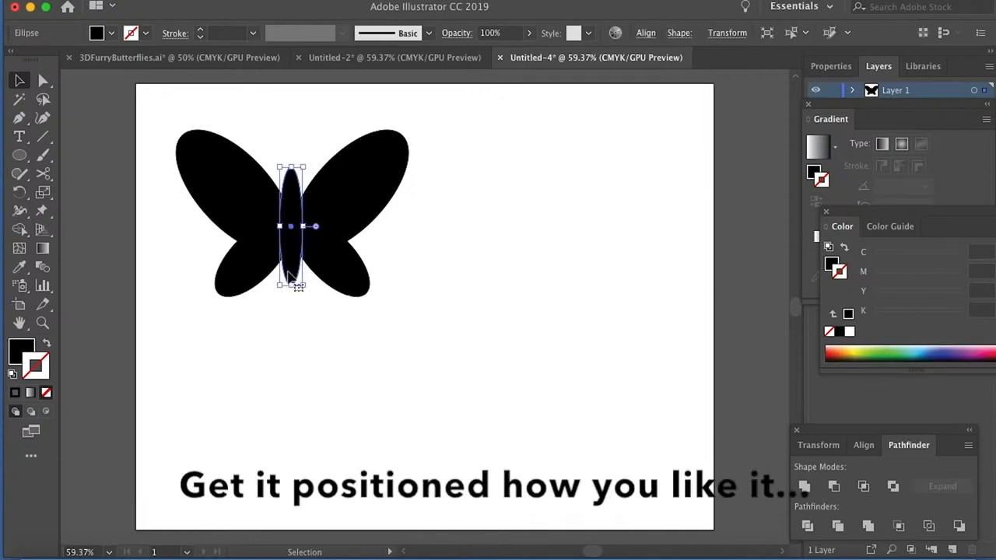
pyautogui.click(500, 191)
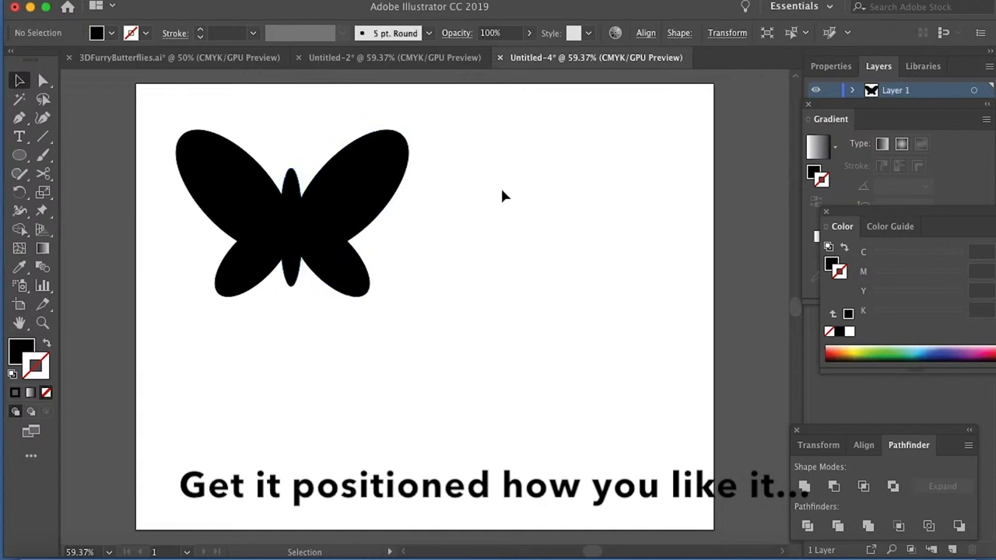
# - Nudge the body oval slightly to the right so it is centred on the overlap of the wings
pyautogui.click(289, 224)
pyautogui.keyDown('shift'); pyautogui.click(324, 247); pyautogui.keyUp('shift')
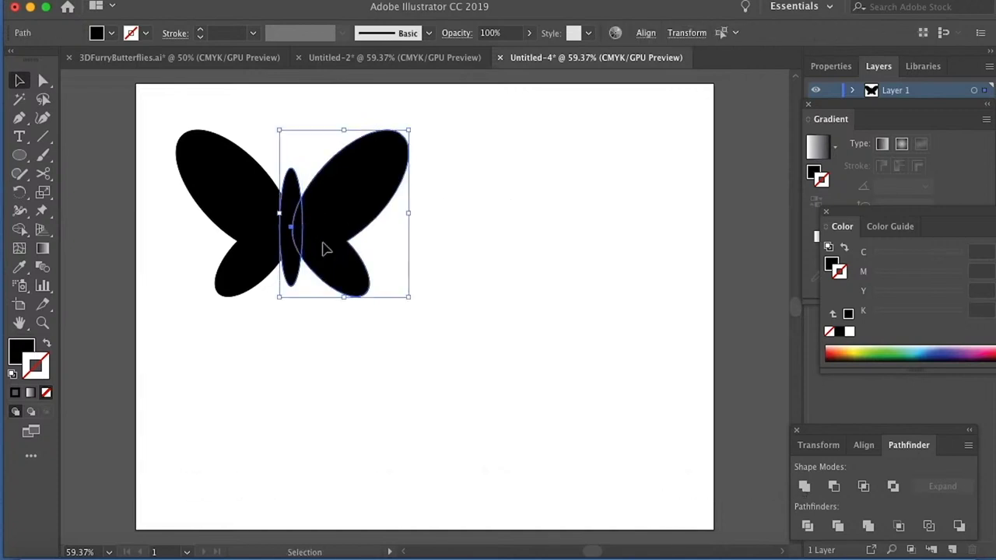
pyautogui.keyDown('shift'); pyautogui.click(241, 212); pyautogui.keyUp('shift')
pyautogui.click(303, 329)
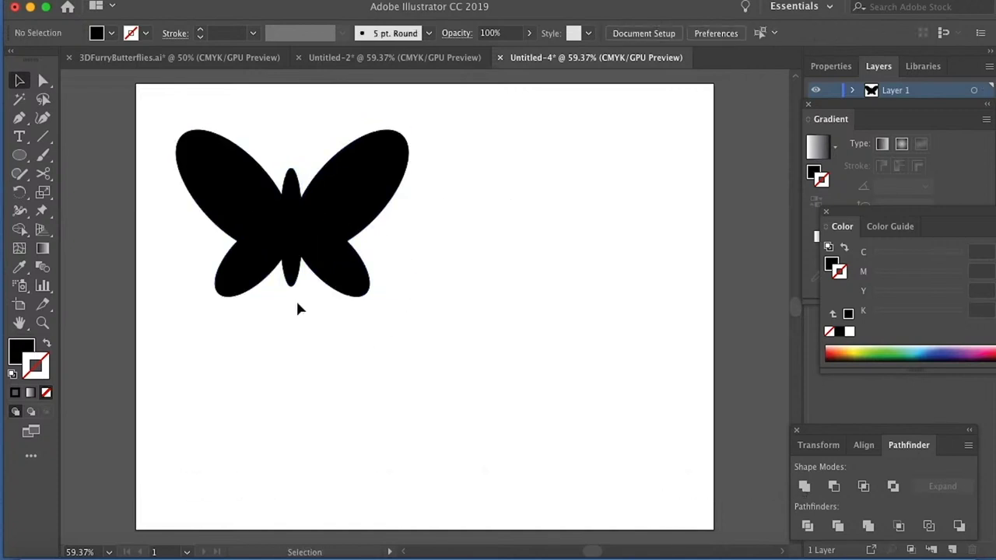
pyautogui.click(290, 287)
pyautogui.press('Right')
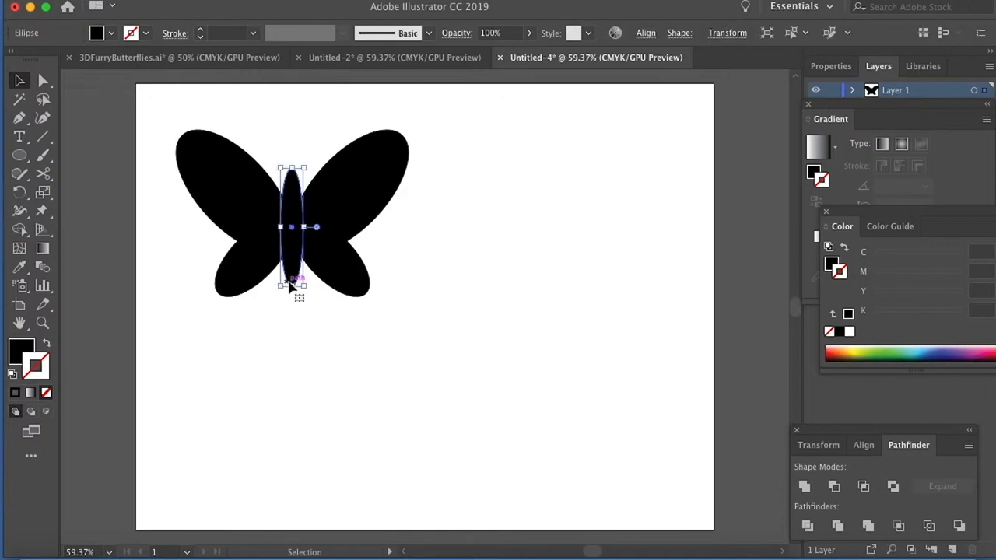
# - Unite the body oval and both wings into a single butterfly shape with Pathfinder
pyautogui.keyDown('shift'); pyautogui.click(339, 224); pyautogui.keyUp('shift')
pyautogui.keyDown('shift'); pyautogui.click(242, 219); pyautogui.keyUp('shift')
pyautogui.click(341, 374)
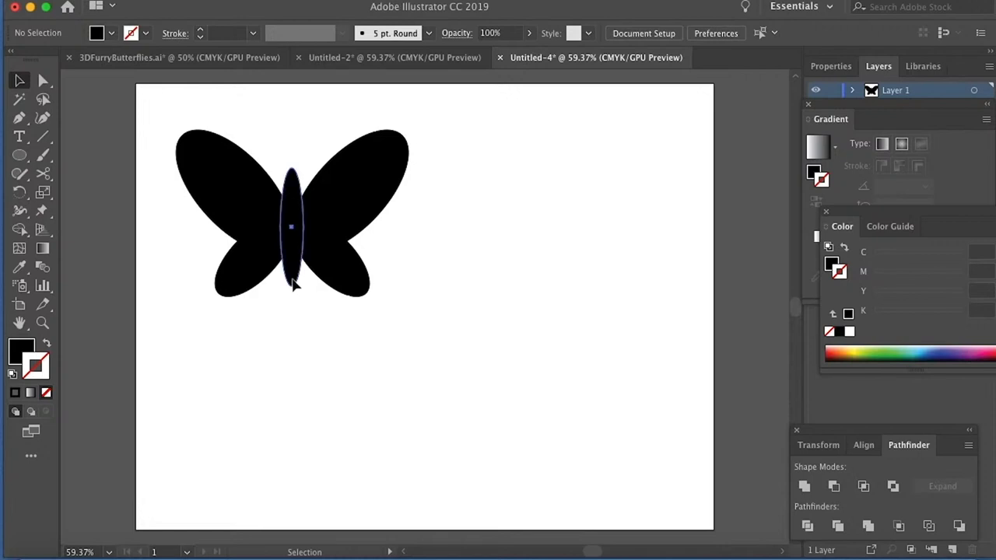
pyautogui.click(294, 286)
pyautogui.keyDown('shift'); pyautogui.click(349, 196); pyautogui.keyUp('shift')
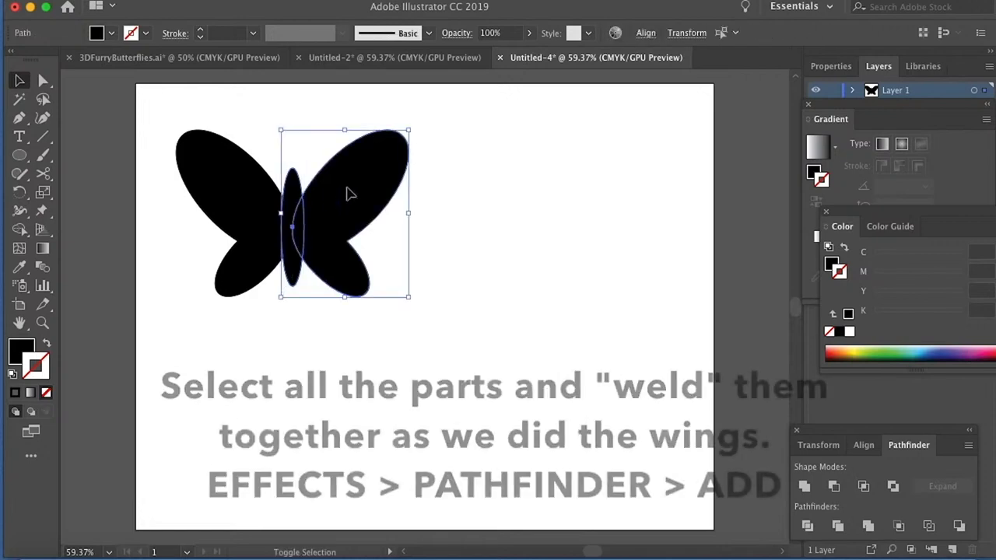
pyautogui.keyDown('shift'); pyautogui.click(215, 198); pyautogui.keyUp('shift')
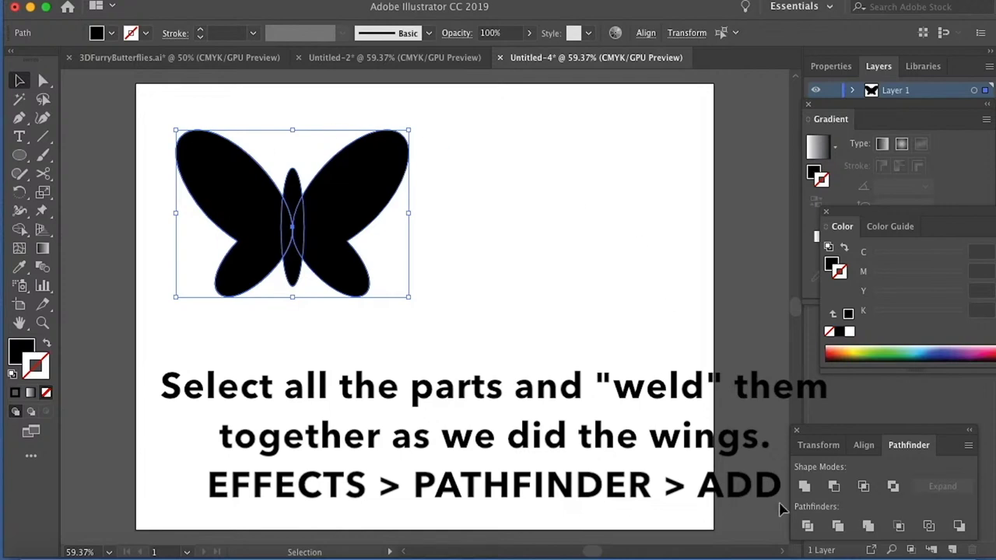
pyautogui.click(804, 486)
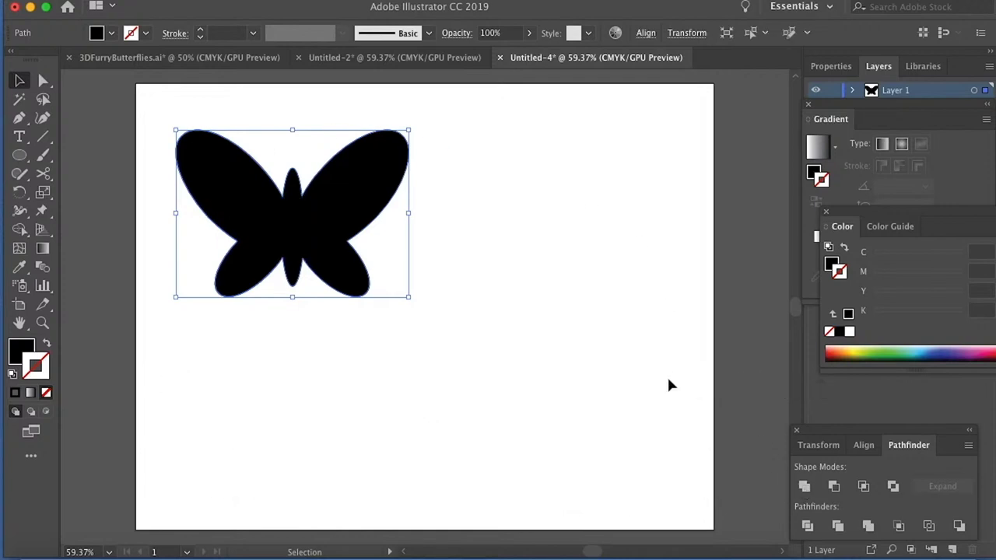
pyautogui.click(443, 330)
# - Move the butterfly toward the artboard's upper left corner and place a duplicate of it directly below
pyautogui.click(308, 252)
pyautogui.moveTo(325, 235); pyautogui.dragTo(285, 223)
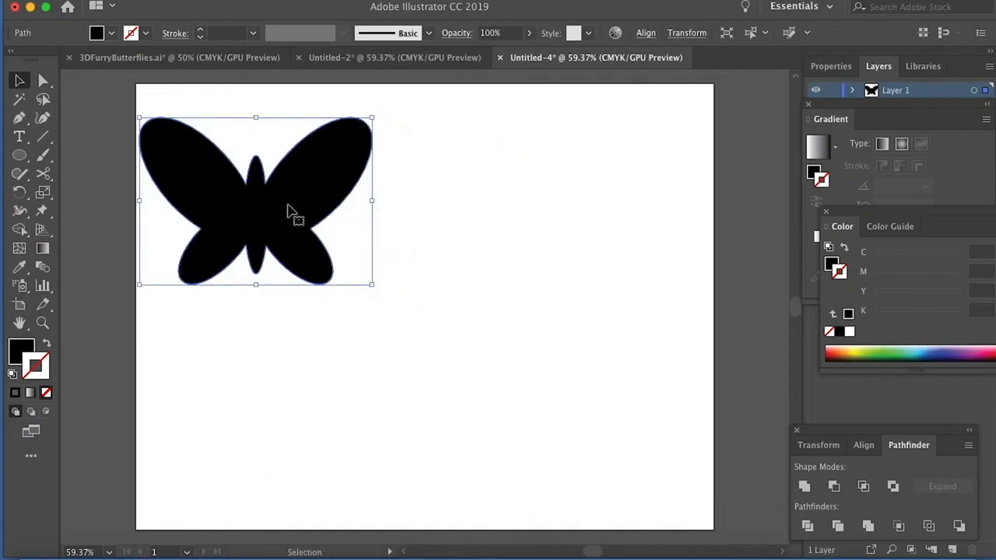
pyautogui.moveTo(284, 222); pyautogui.dragTo(288, 434)
pyautogui.click(519, 234)
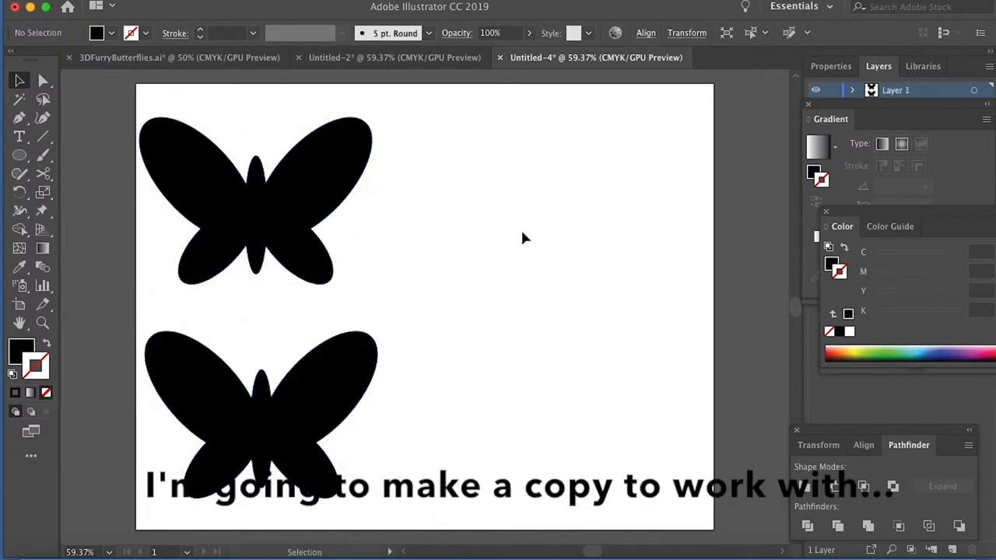
# - Draw a small circle in the artboard's upper right area and fill it with the white-to-black linear gradient, without a stroke
pyautogui.click(21, 157)
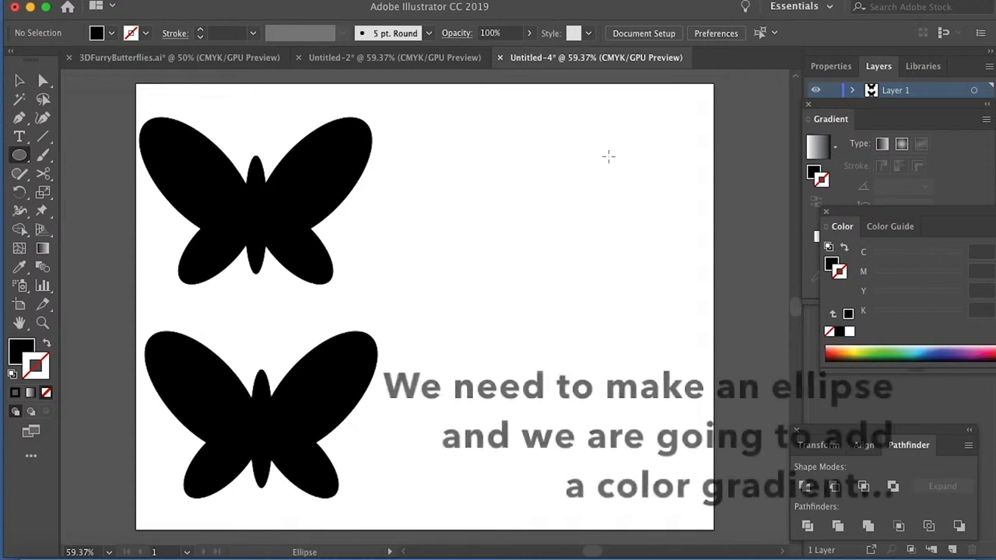
pyautogui.moveTo(619, 126); pyautogui.dragTo(596, 150)
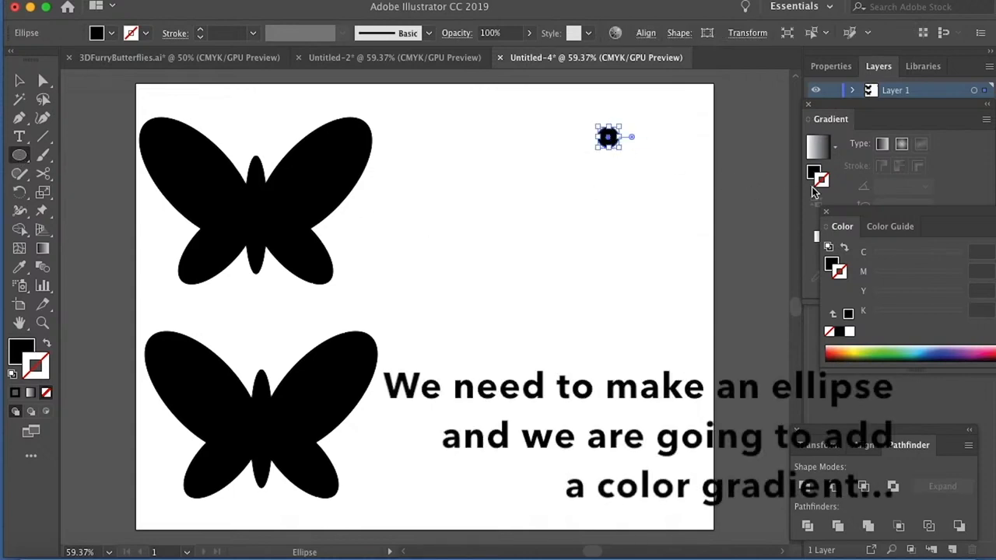
pyautogui.click(819, 152)
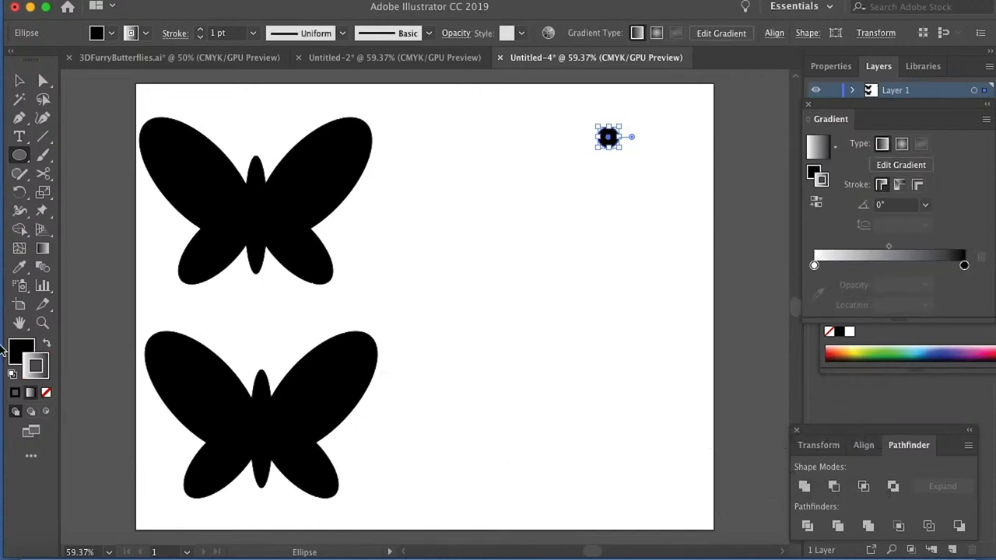
pyautogui.click(45, 394)
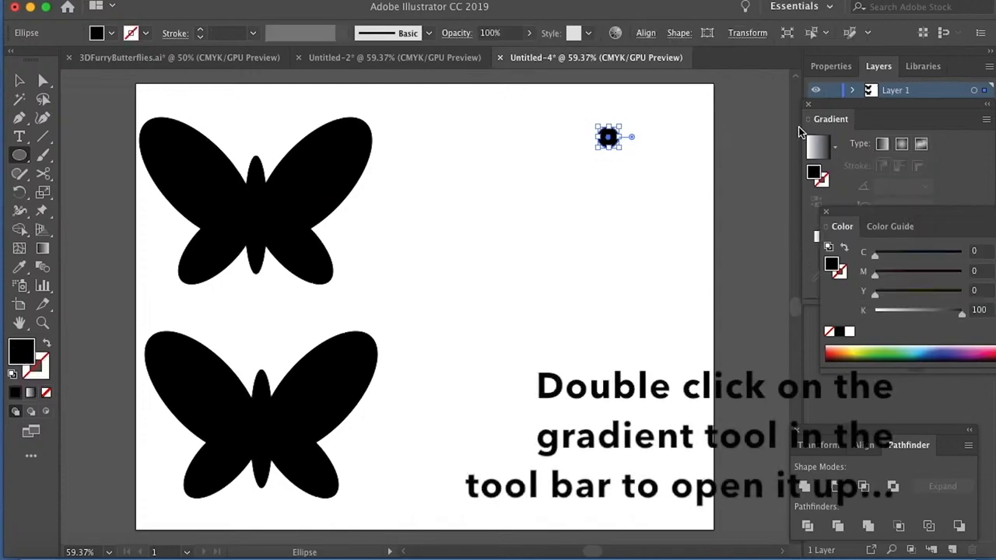
pyautogui.click(825, 151)
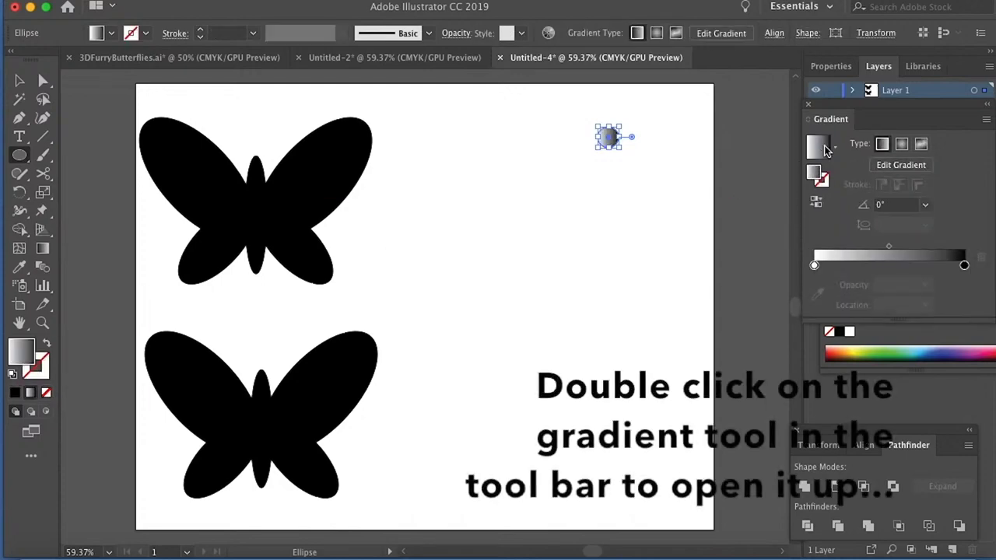
# - Recolor the circle's gradient with light blue for the end stop and green for the start stop
pyautogui.click(964, 266)
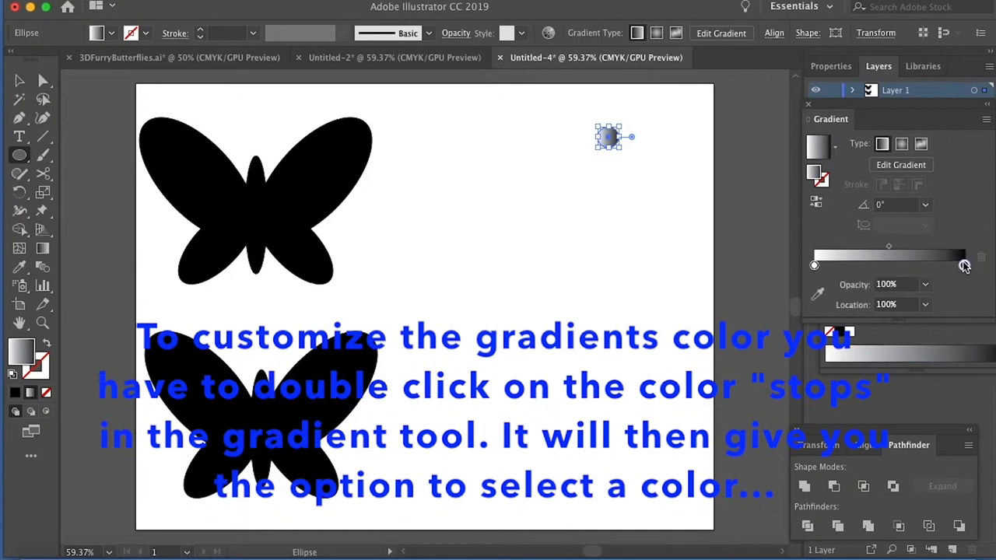
pyautogui.doubleClick(964, 266)
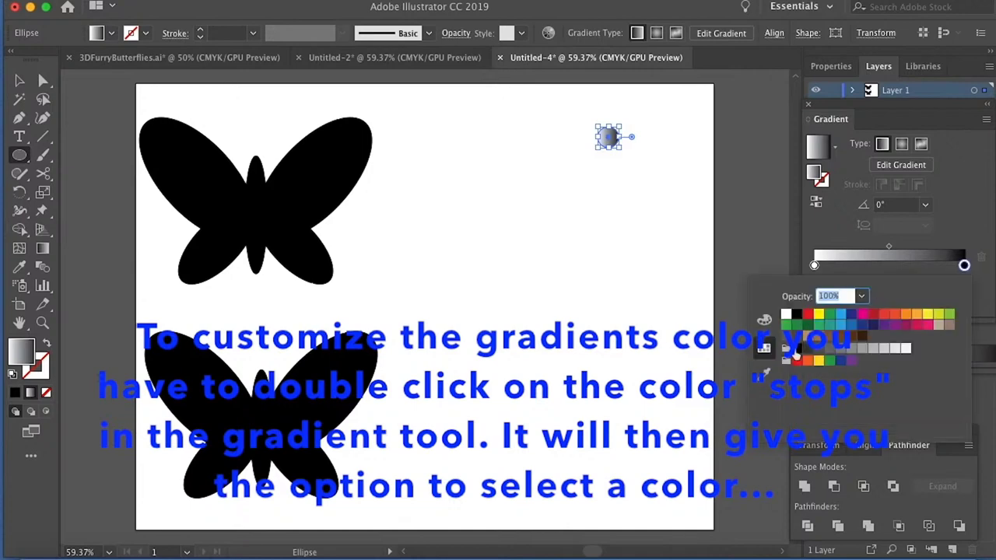
pyautogui.click(841, 316)
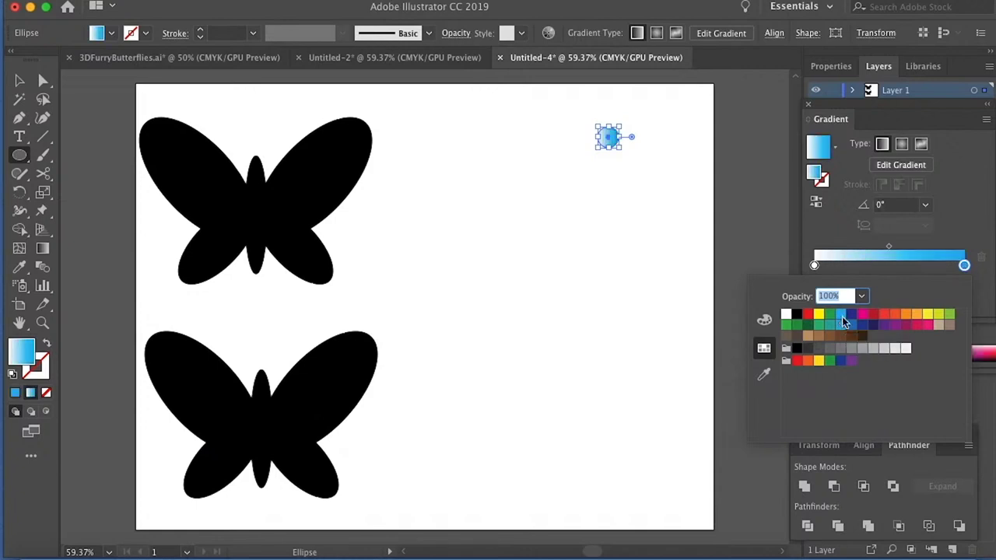
pyautogui.click(814, 268)
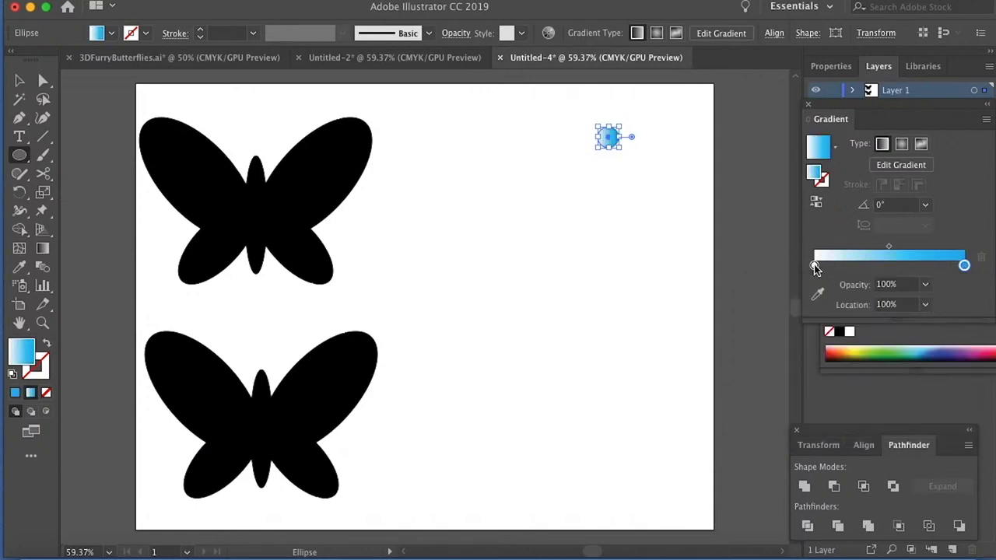
pyautogui.doubleClick(815, 266)
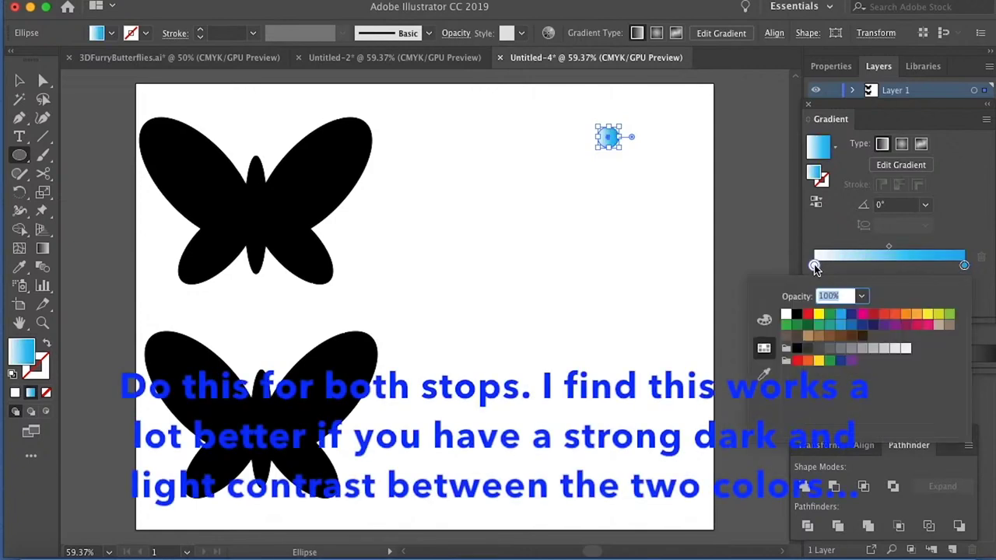
pyautogui.click(819, 327)
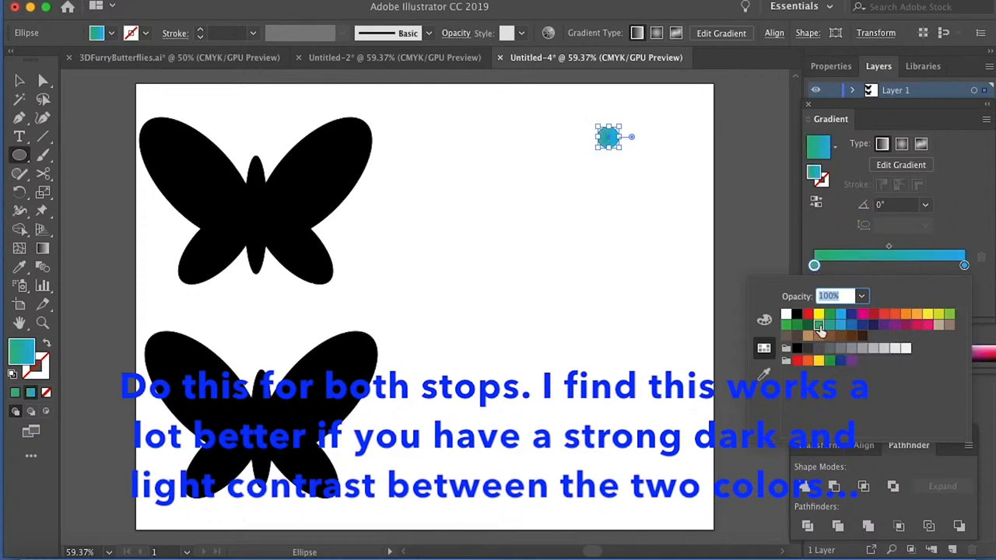
# - Set the angle of the circle's gradient to 90°
pyautogui.click(897, 206)
pyautogui.click(895, 205)
pyautogui.write('90')
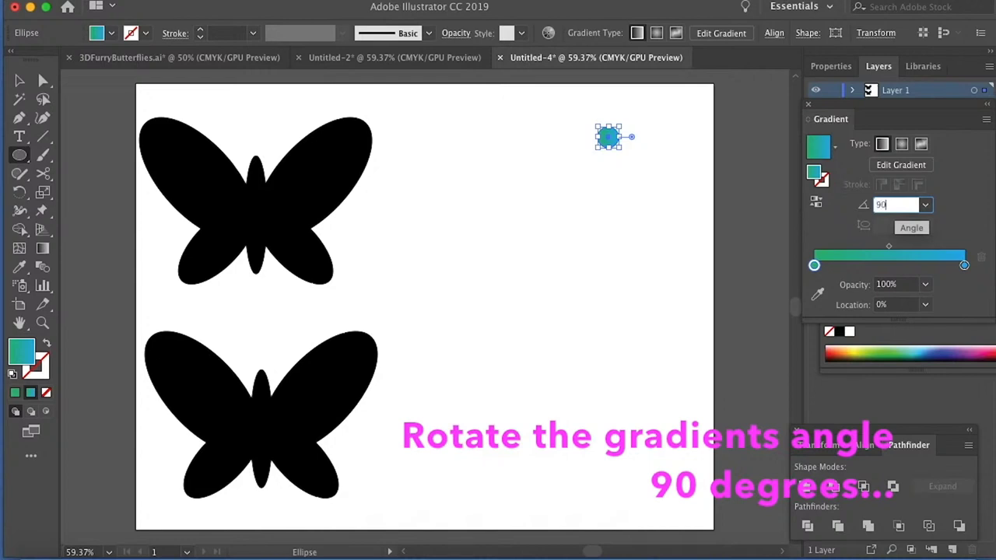
pyautogui.press('Return')
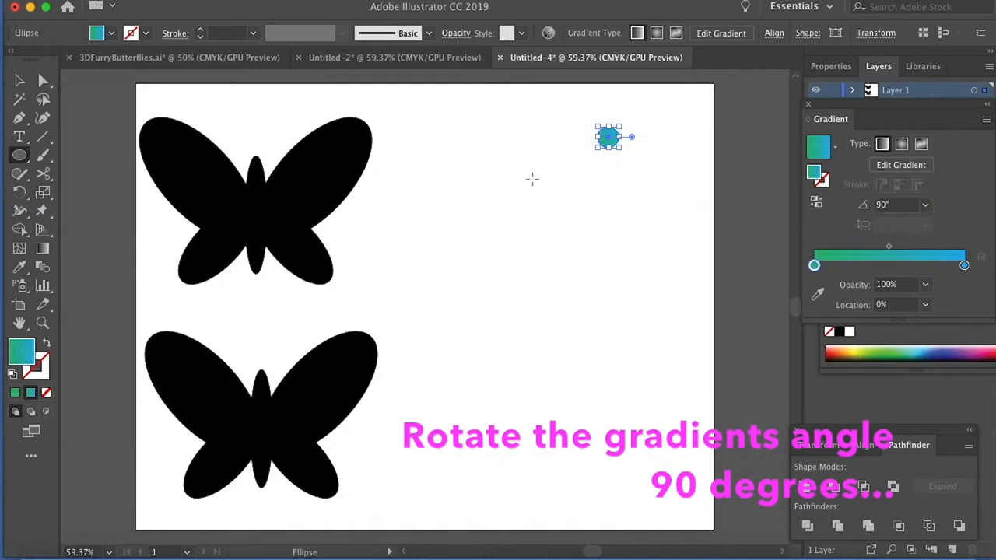
# - Move the gradient circle to the left and place a duplicate of it a short distance straight below
pyautogui.click(19, 80)
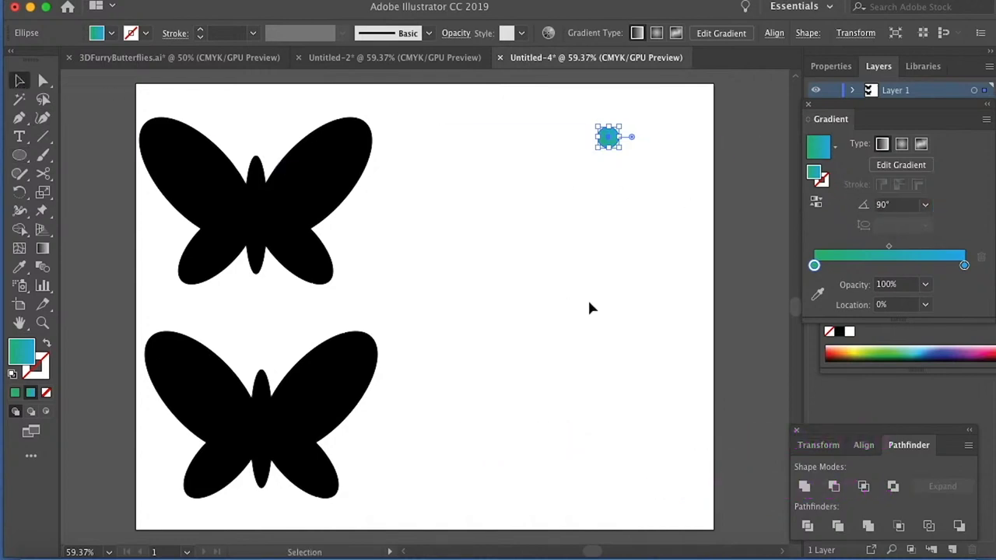
pyautogui.click(631, 232)
pyautogui.moveTo(609, 144); pyautogui.dragTo(524, 145)
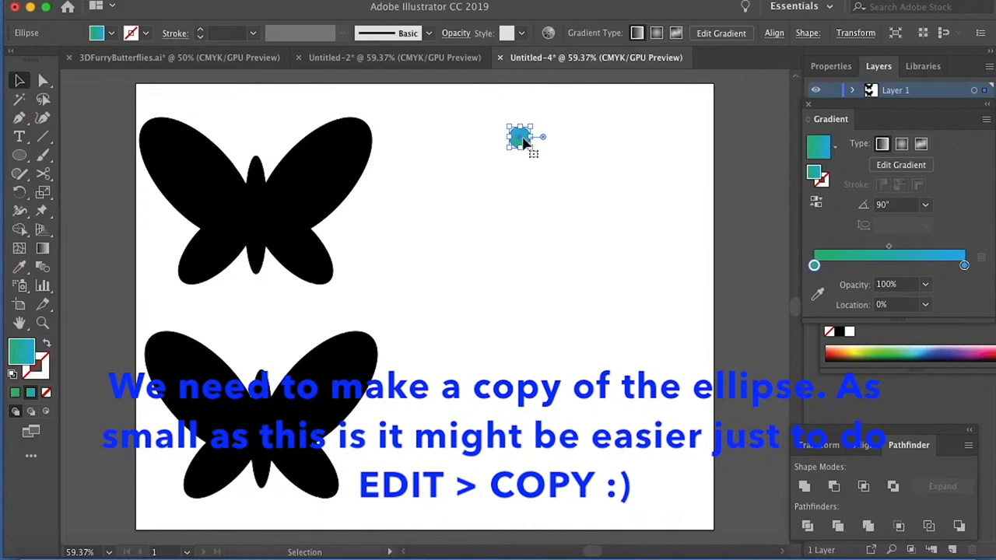
pyautogui.moveTo(523, 139); pyautogui.dragTo(525, 201)
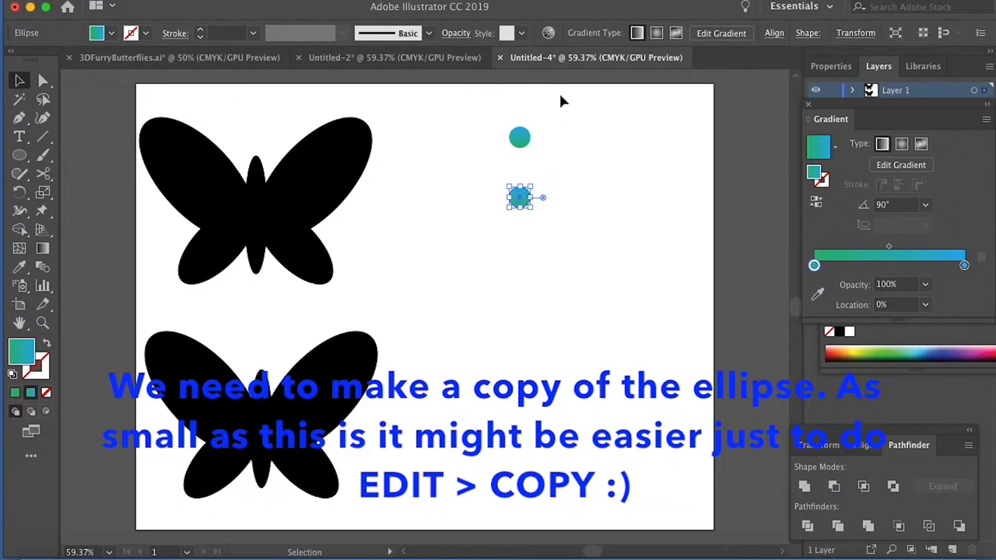
# - Select both gradient circles and align them by their horizontal centres
pyautogui.moveTo(556, 113); pyautogui.dragTo(491, 242)
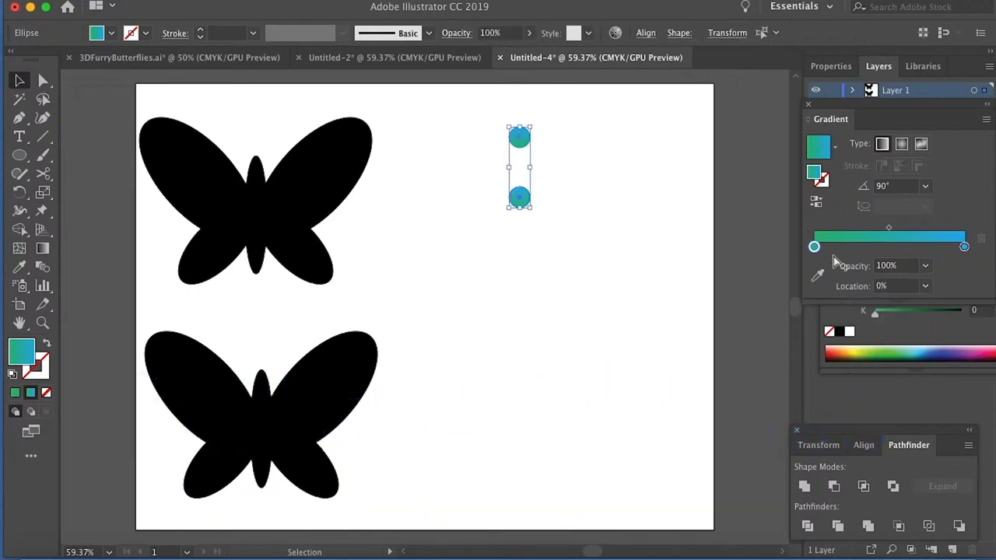
pyautogui.click(864, 445)
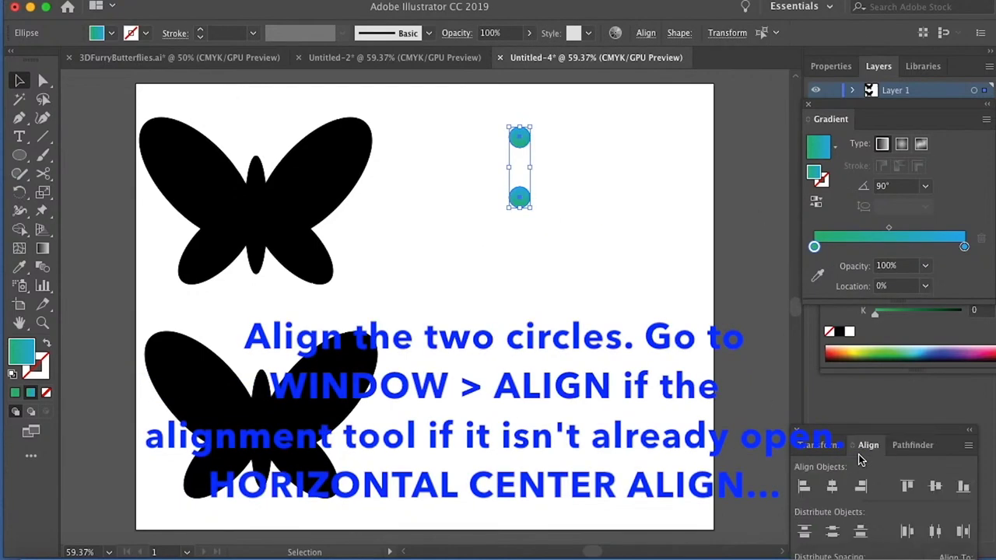
pyautogui.click(910, 445)
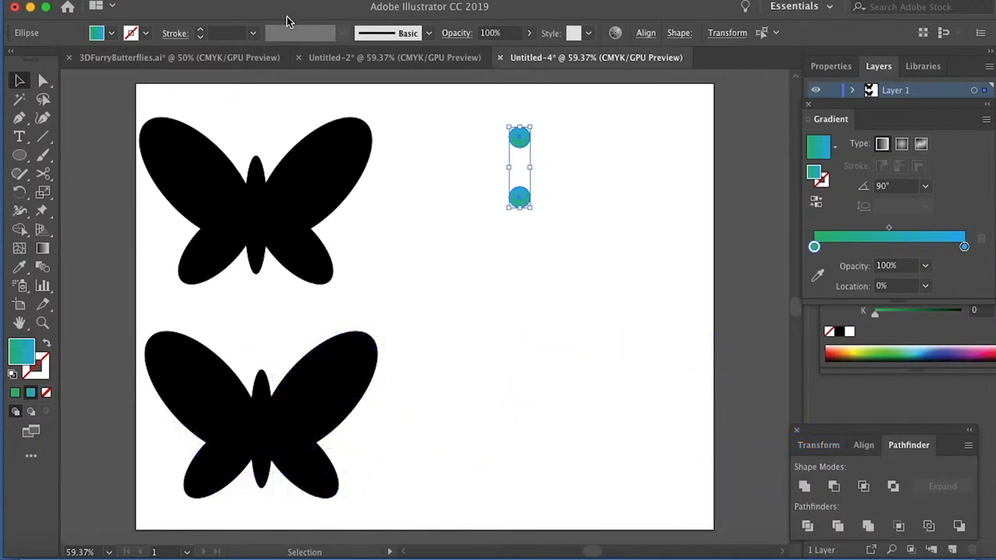
# - Configure the blend options for the two gradient circles with a specified distance spacing of 0.02 in
pyautogui.click(210, 2)
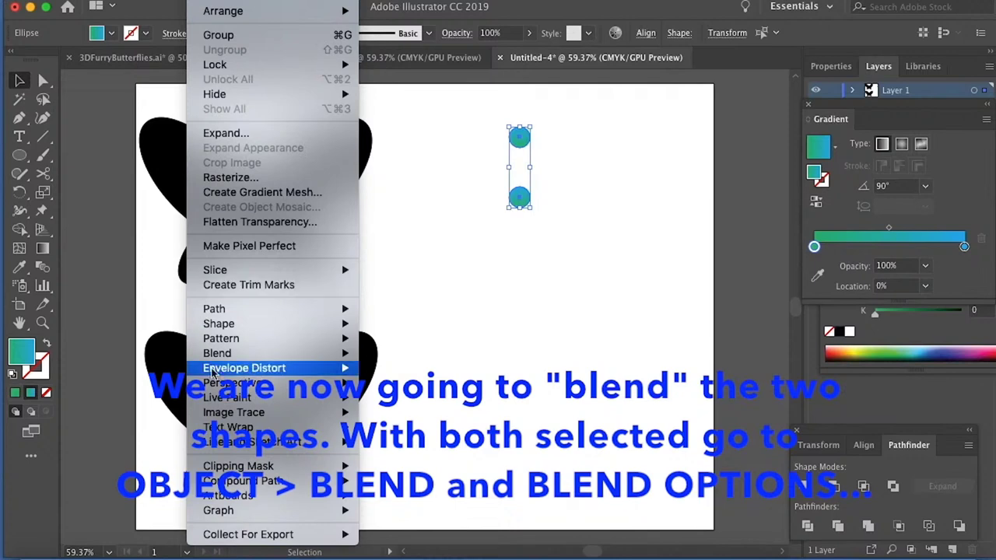
pyautogui.moveTo(229, 360)
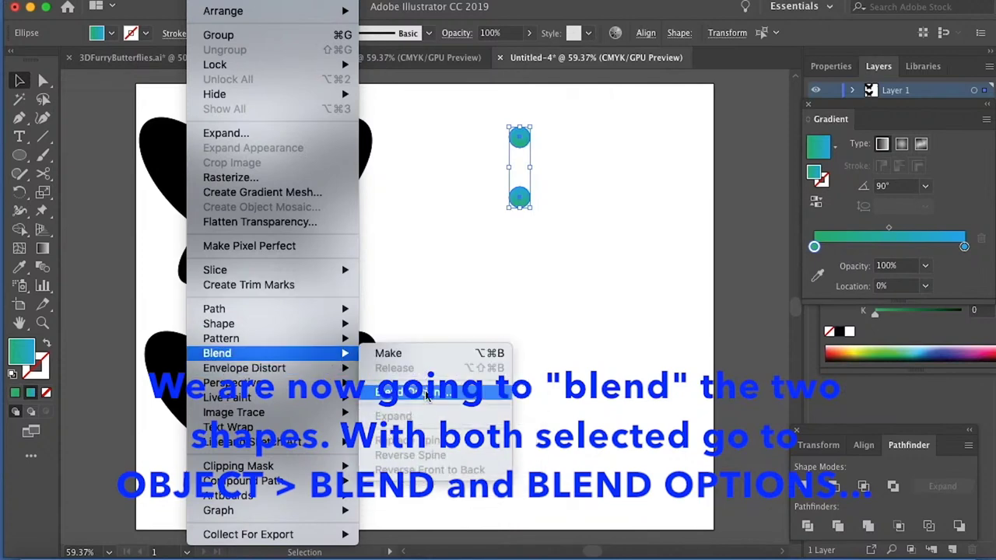
pyautogui.click(427, 393)
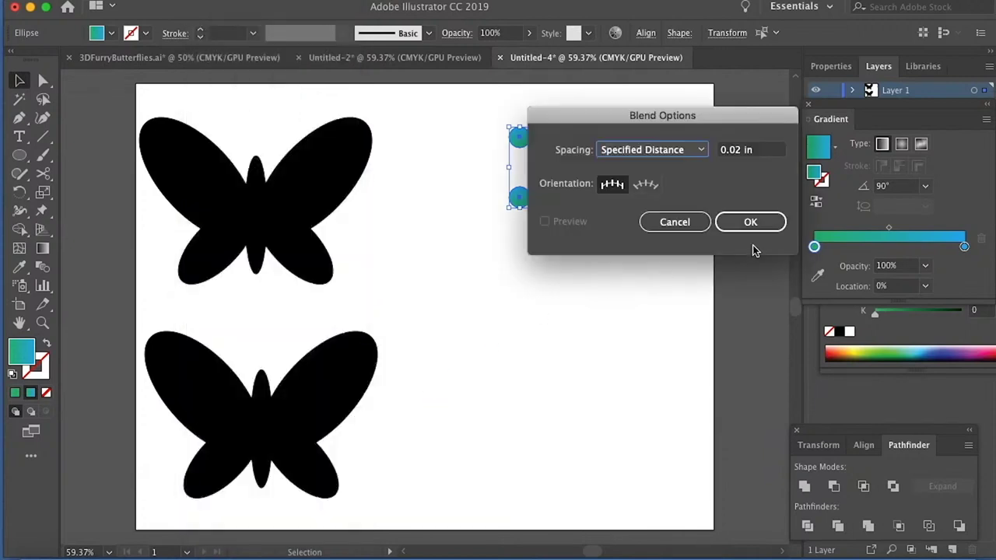
pyautogui.click(698, 154)
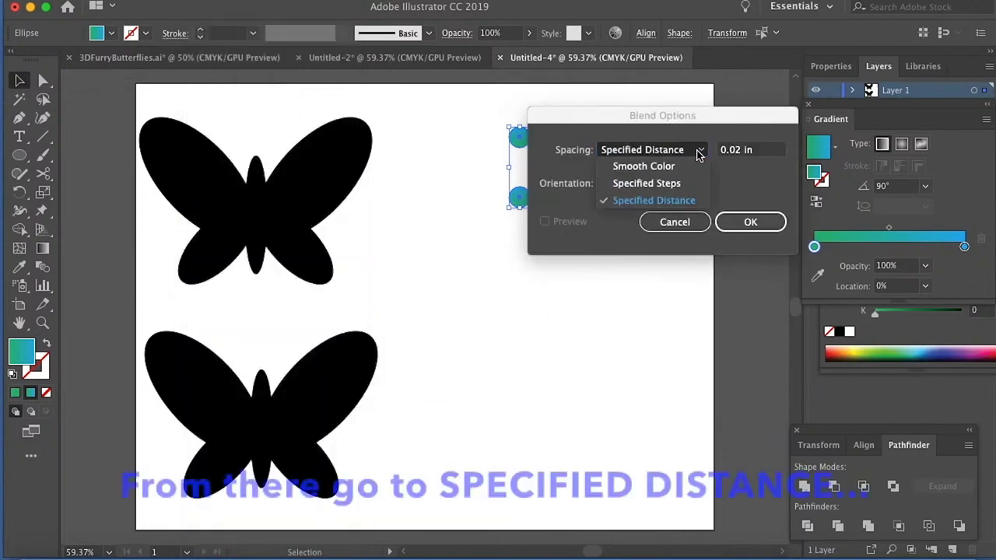
pyautogui.click(679, 201)
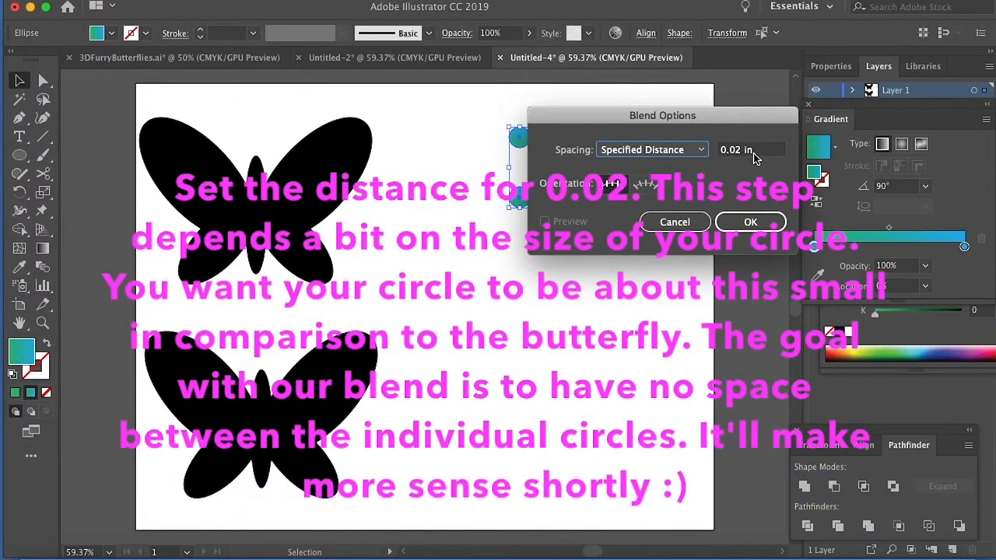
pyautogui.click(750, 222)
# - Blend the two gradient circles into one solid capsule shape
pyautogui.click(211, 0)
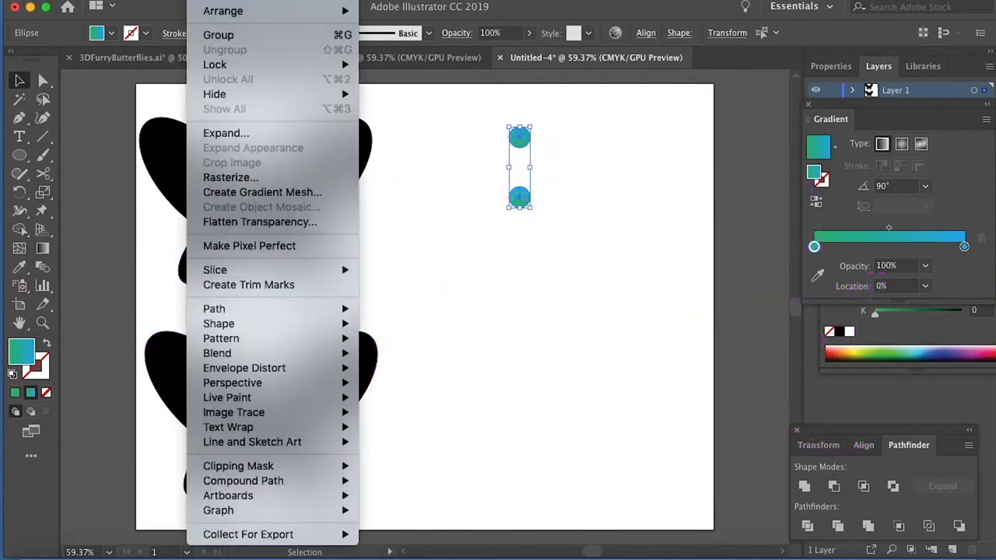
pyautogui.moveTo(229, 373)
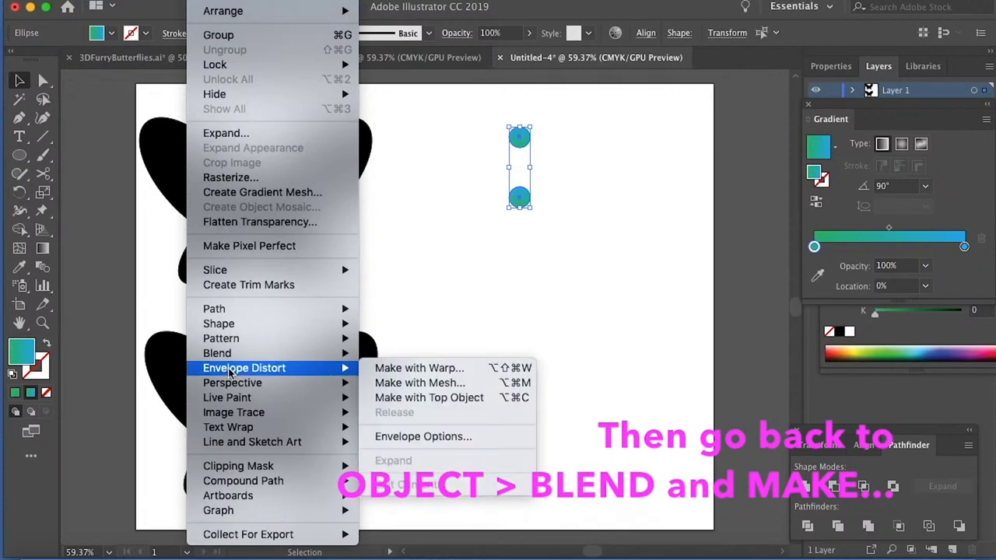
pyautogui.moveTo(229, 353)
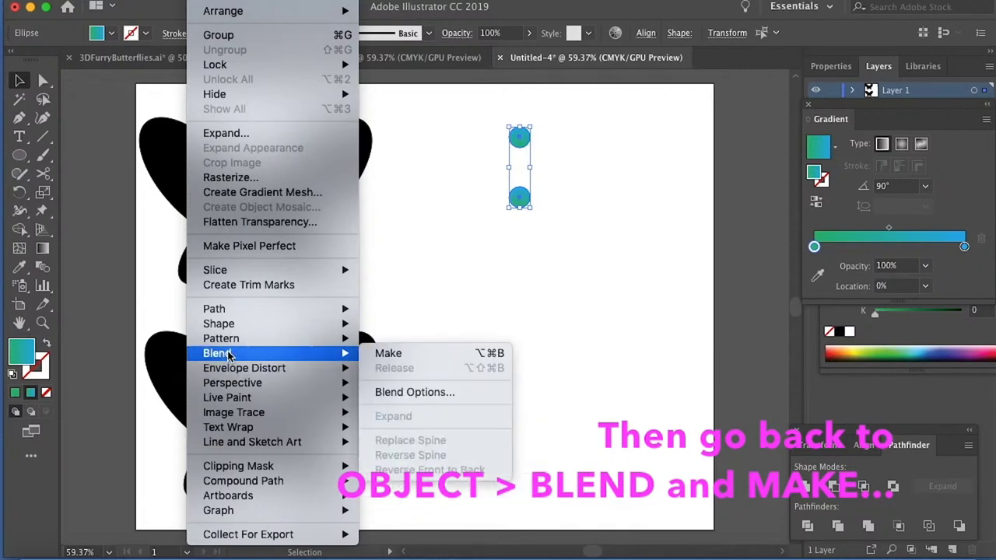
pyautogui.click(424, 356)
# - Duplicate the blended capsule twice, placing both copies to the right of the original
pyautogui.click(580, 218)
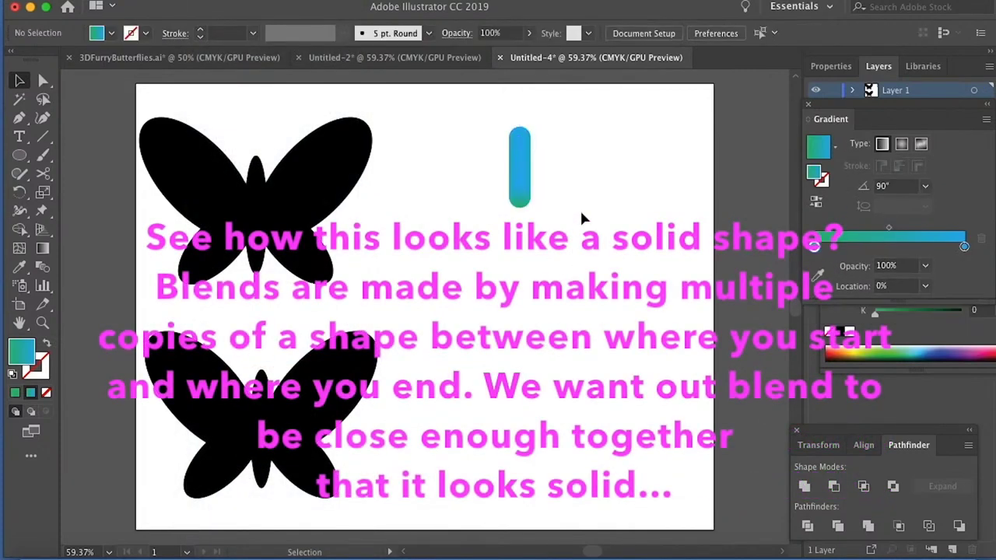
pyautogui.click(522, 158)
pyautogui.moveTo(523, 158); pyautogui.dragTo(599, 159)
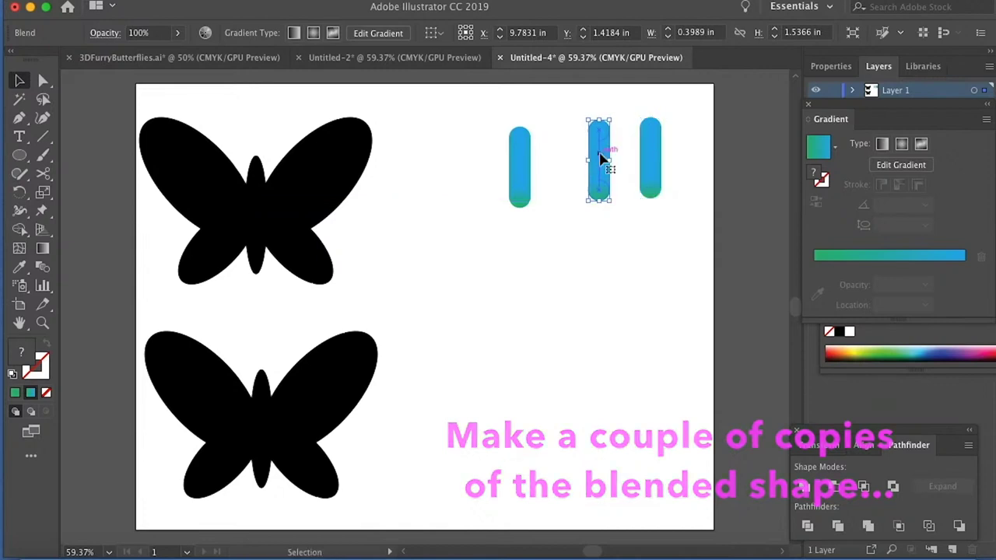
# - Shift the upper black butterfly slightly right and cut its path with Scissors at the anchor on the right wing's lower edge
pyautogui.click(296, 193)
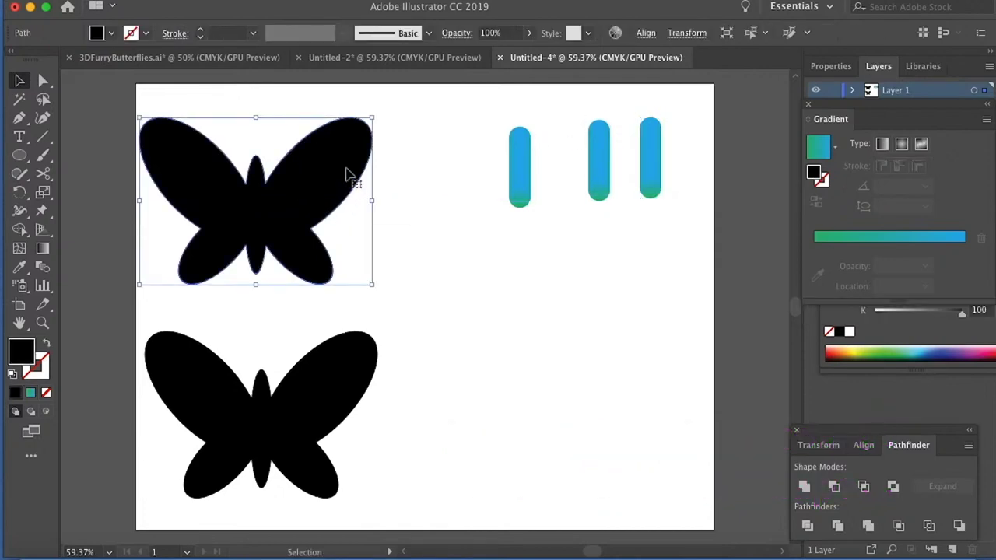
pyautogui.moveTo(315, 166); pyautogui.dragTo(337, 166)
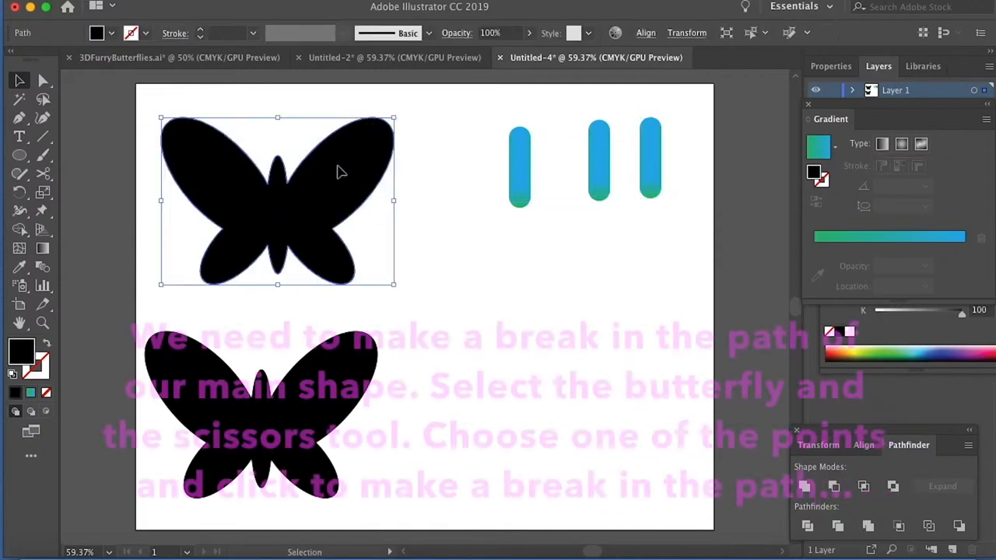
pyautogui.click(46, 175)
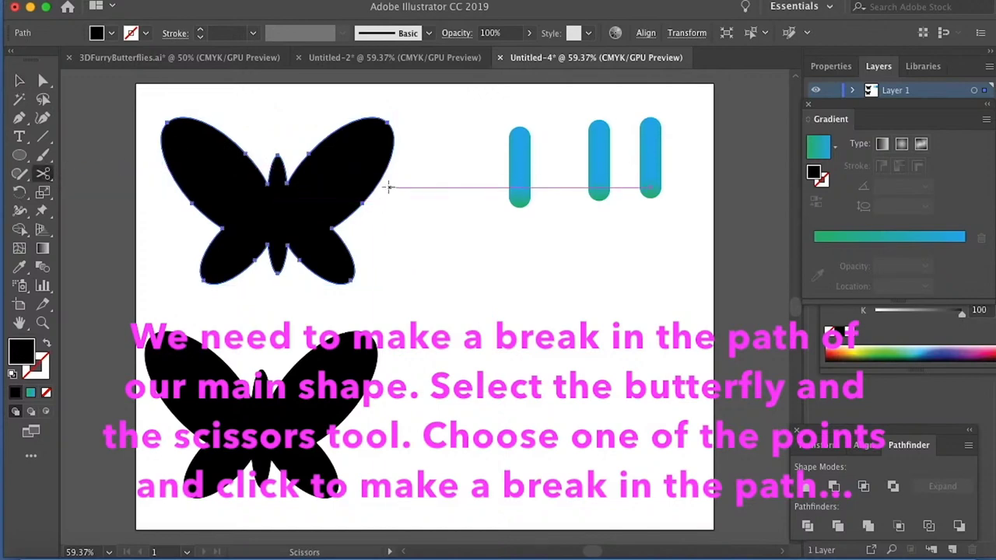
pyautogui.click(362, 203)
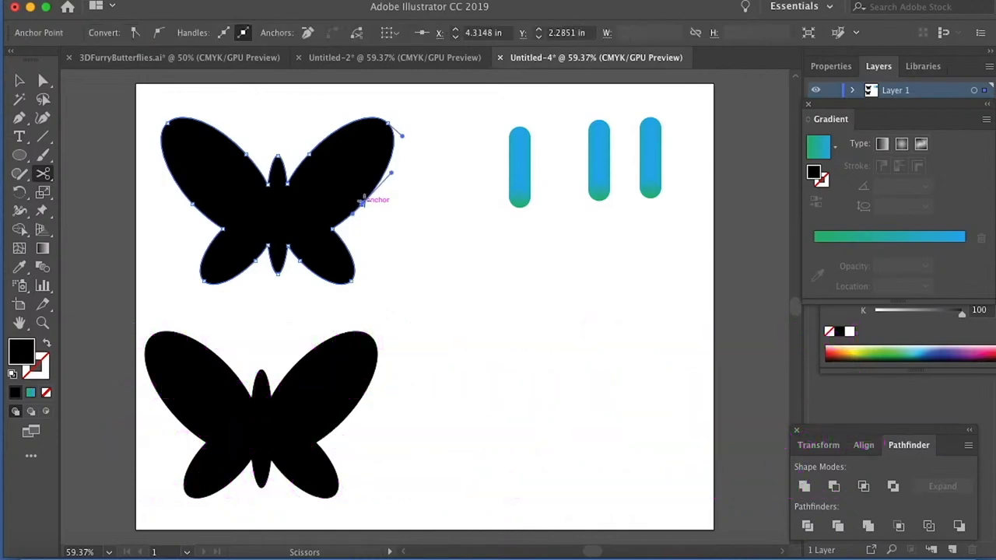
# - Move the leftmost blended capsule beside the upper butterfly and replace the blend's spine with the butterfly's cut path
pyautogui.click(24, 80)
pyautogui.moveTo(520, 167); pyautogui.dragTo(424, 187)
pyautogui.moveTo(435, 111); pyautogui.dragTo(280, 196)
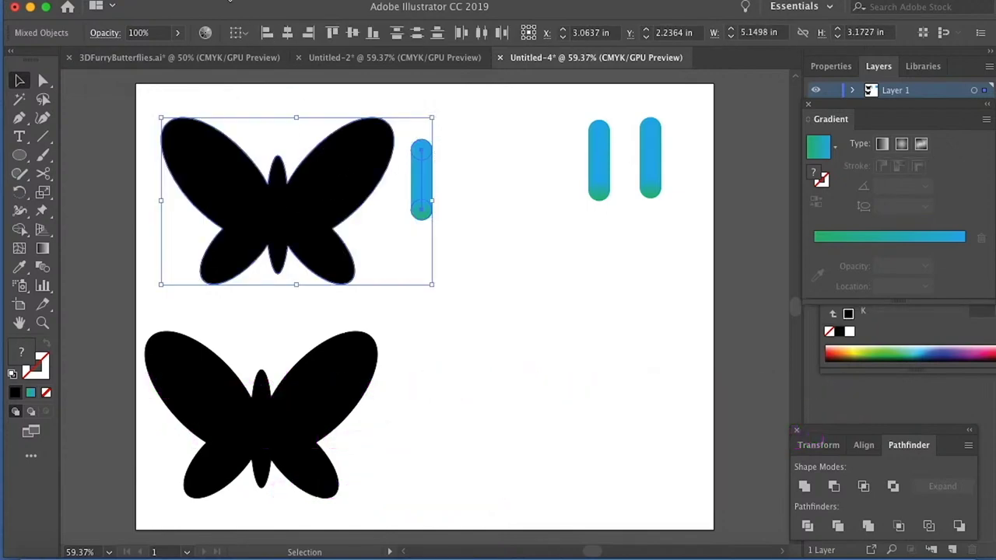
pyautogui.click(241, 1)
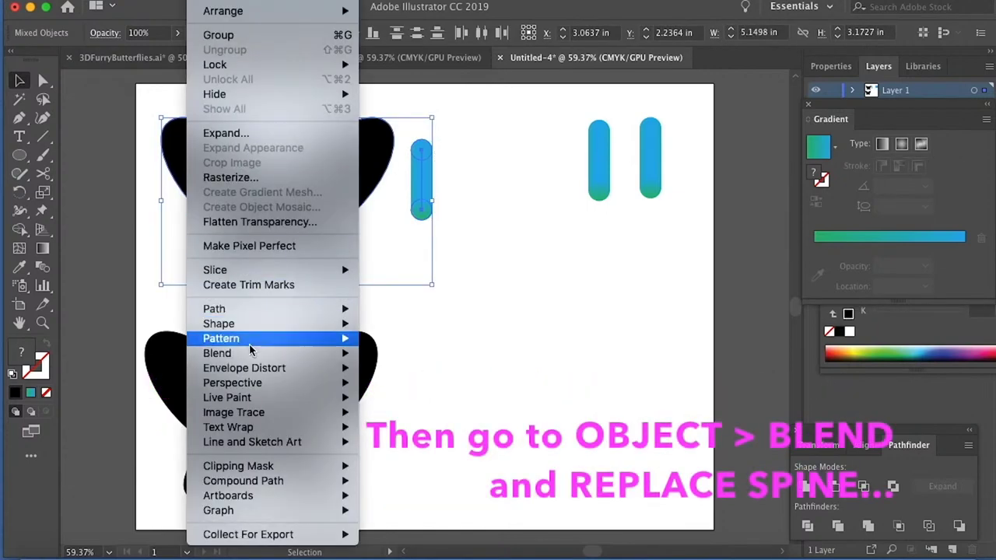
pyautogui.moveTo(249, 354)
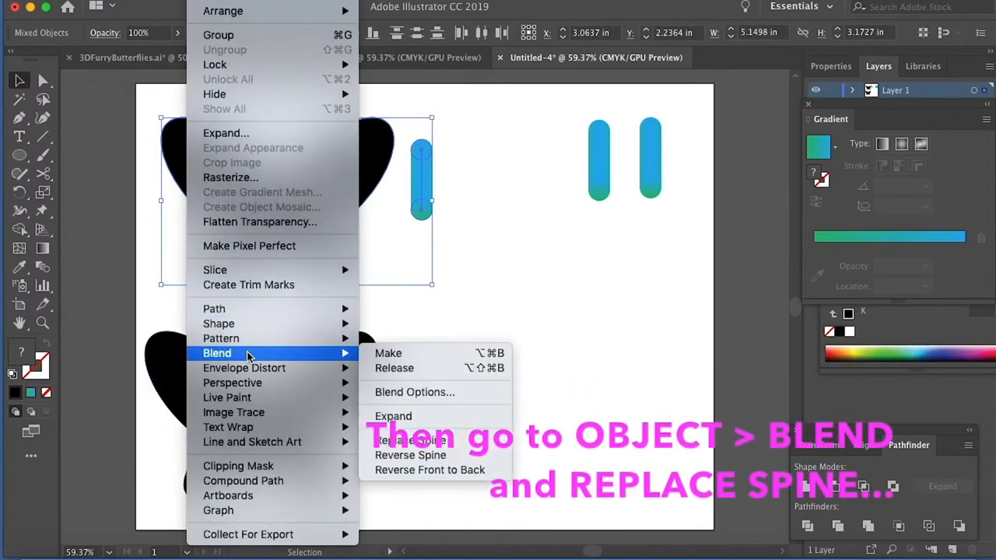
pyautogui.click(460, 442)
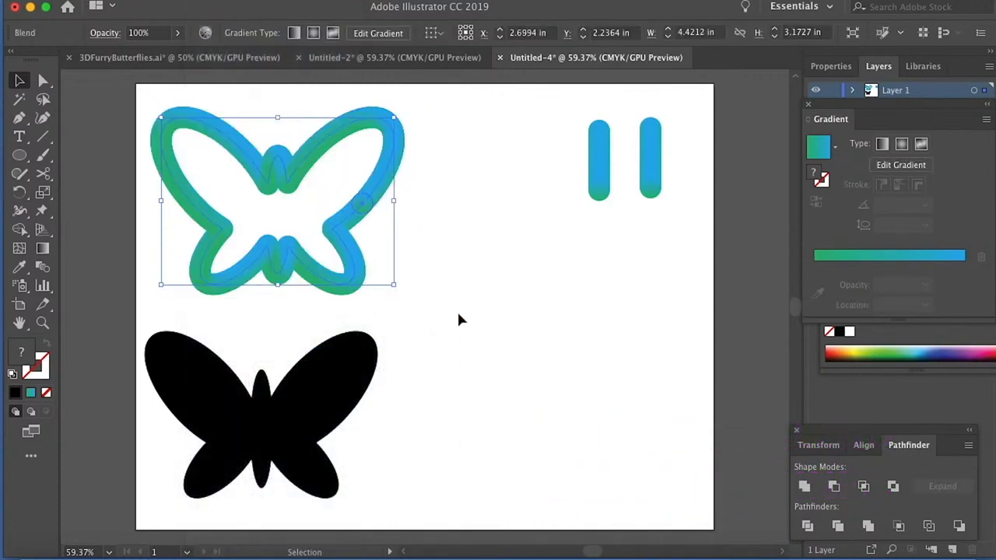
pyautogui.click(458, 306)
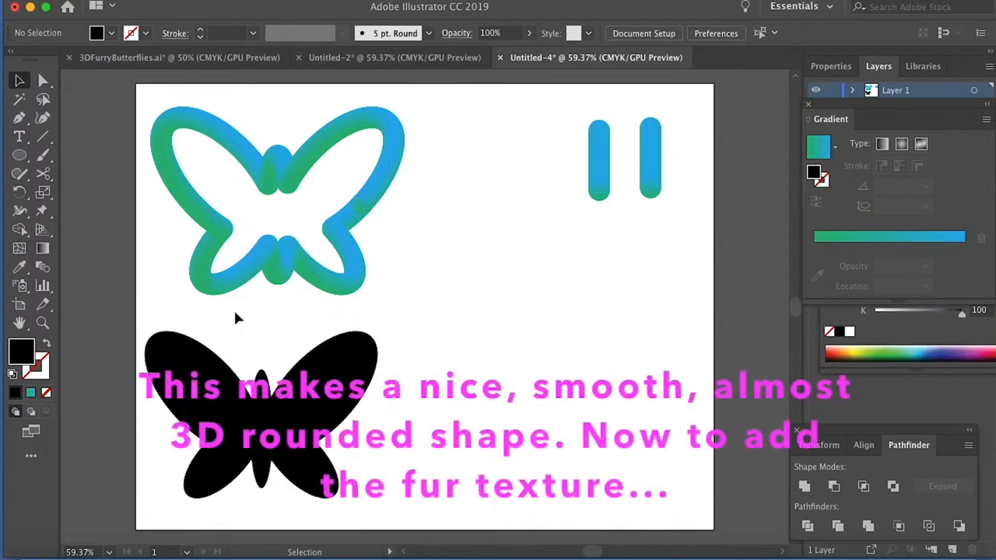
pyautogui.moveTo(291, 165)
pyautogui.mouseDown()
pyautogui.moveTo(523, 266)
pyautogui.moveTo(570, 345)
pyautogui.mouseUp()
pyautogui.click(542, 210)
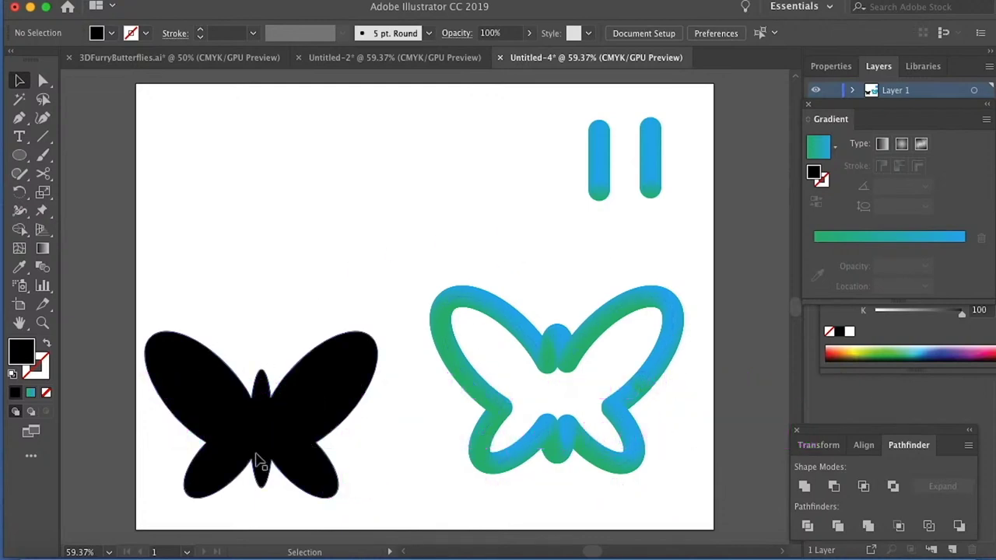
pyautogui.click(566, 357)
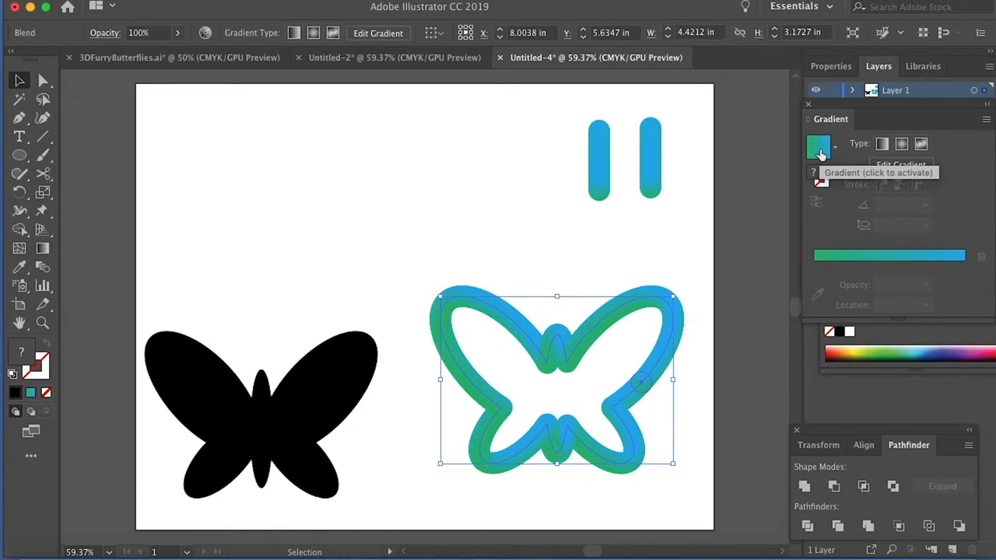
pyautogui.click(821, 153)
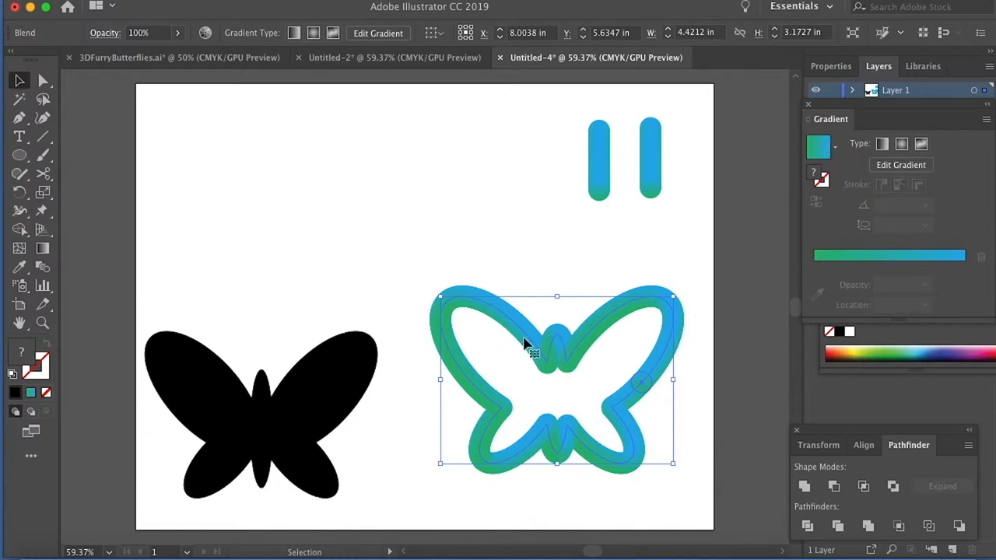
pyautogui.moveTo(537, 350); pyautogui.dragTo(241, 147)
pyautogui.moveTo(380, 195); pyautogui.dragTo(366, 216)
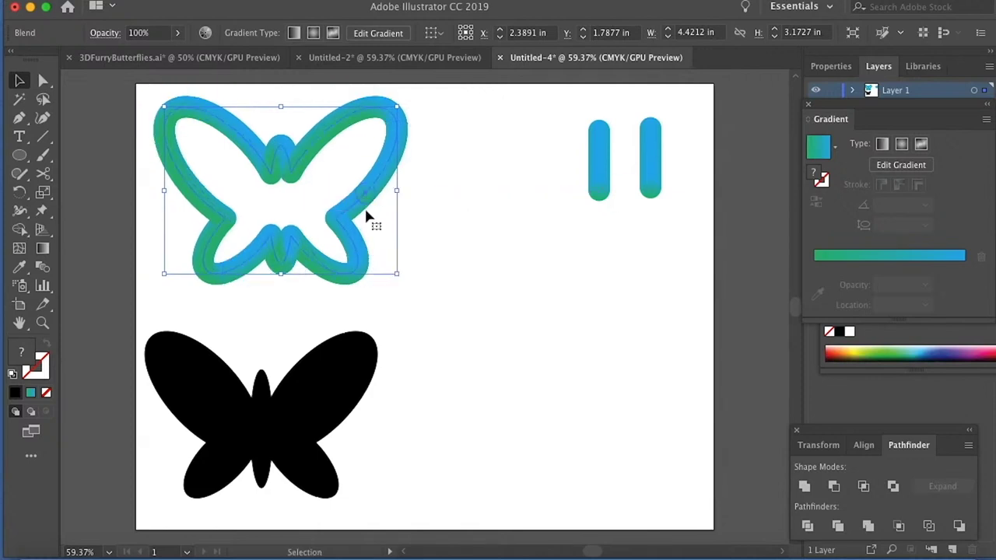
# - Copy the black butterfly to the empty area on its right and cut the copy's path with Scissors at the right wing's lower-edge anchor
pyautogui.click(285, 413)
pyautogui.moveTo(287, 414); pyautogui.dragTo(580, 367)
pyautogui.click(43, 173)
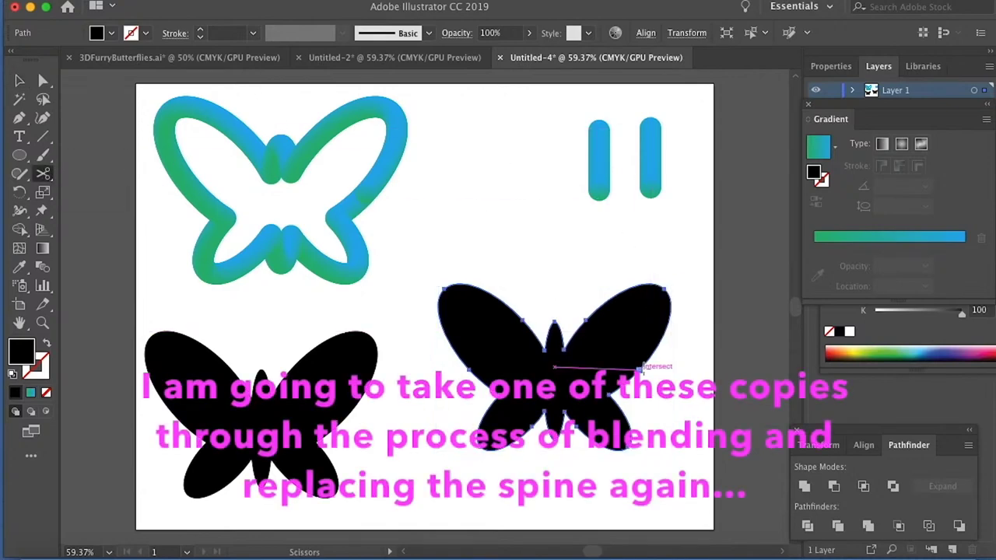
pyautogui.click(639, 367)
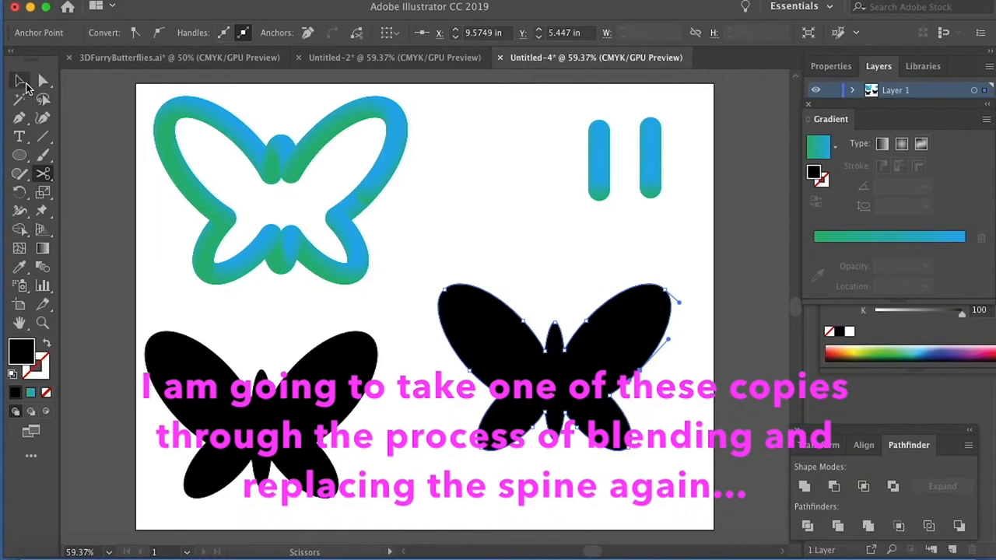
# - Replace the spine of the left remaining blended capsule with the cut path of the black butterfly copy
pyautogui.press('v')
pyautogui.click(668, 305)
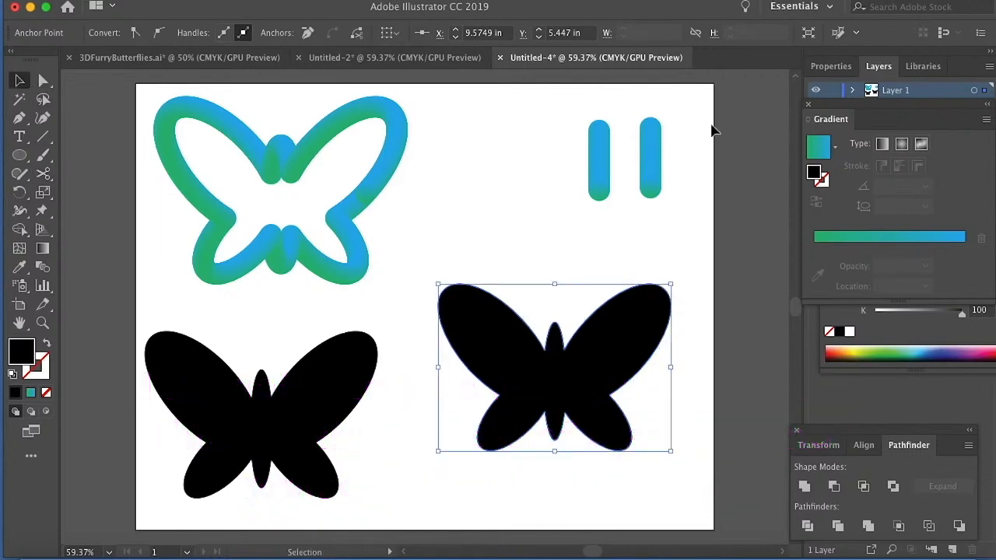
pyautogui.keyDown('shift'); pyautogui.click(603, 173); pyautogui.keyUp('shift')
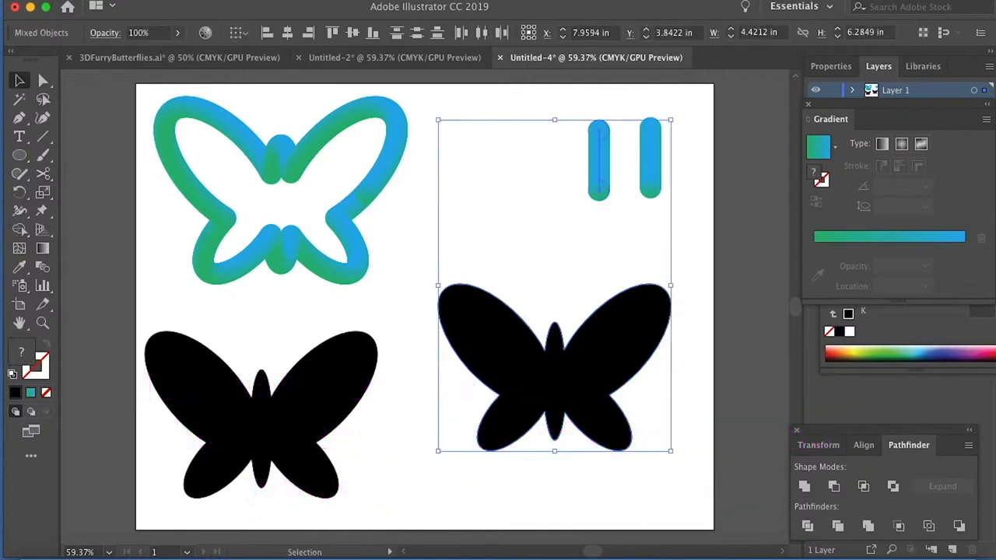
pyautogui.click(203, 2)
pyautogui.moveTo(230, 344)
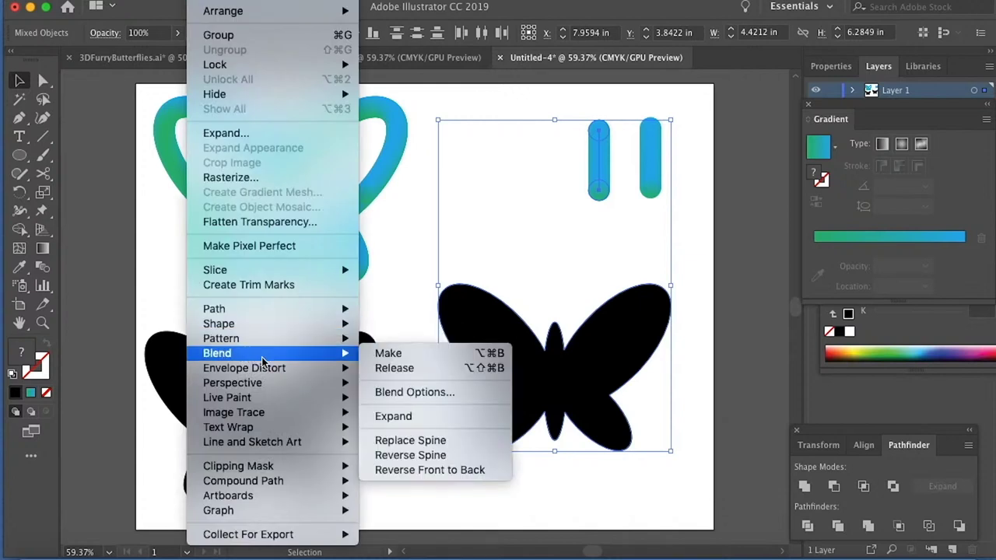
pyautogui.click(410, 440)
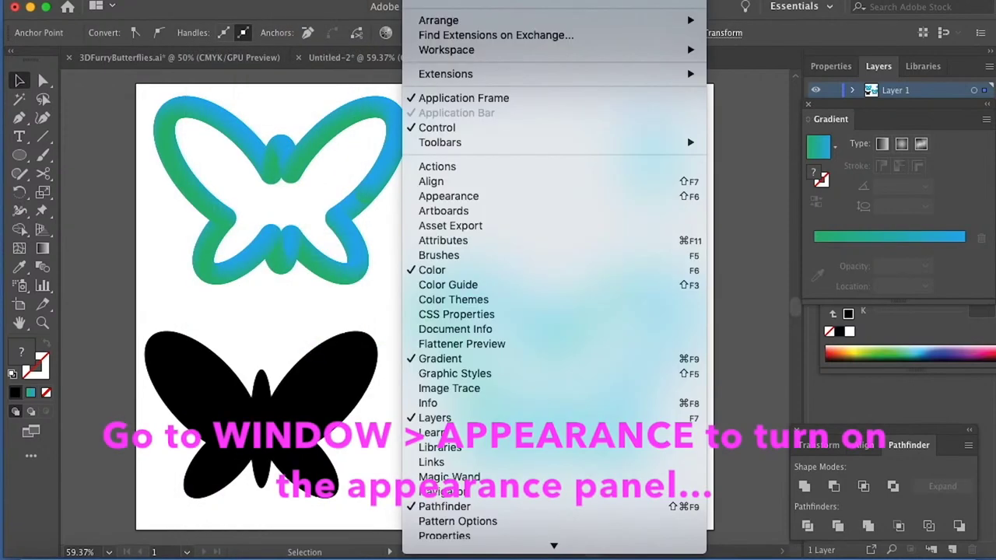
# - Show the Appearance settings and apply a Roughen effect to the lower-right blended butterfly with relative size 50%, detail 50/in and corner points
pyautogui.click(690, 201)
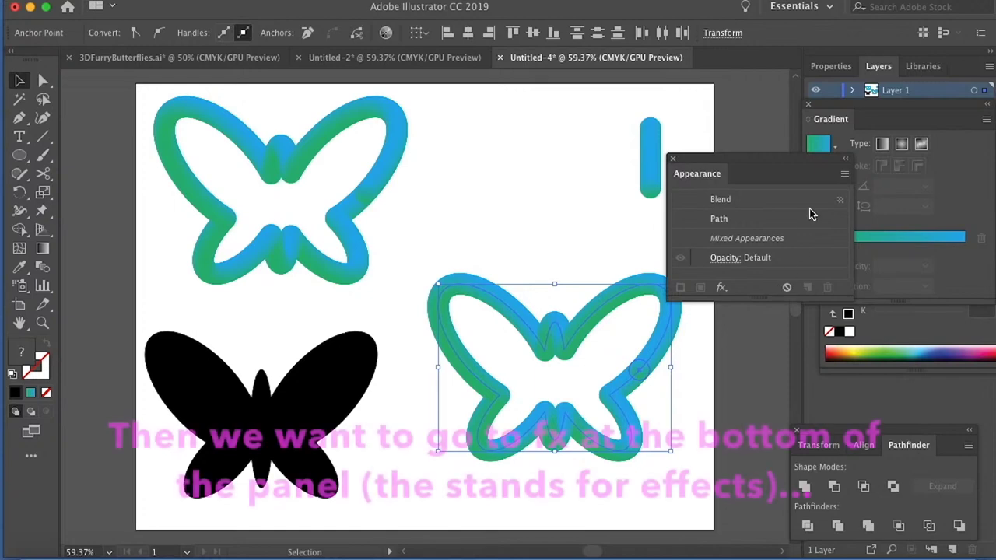
pyautogui.click(721, 288)
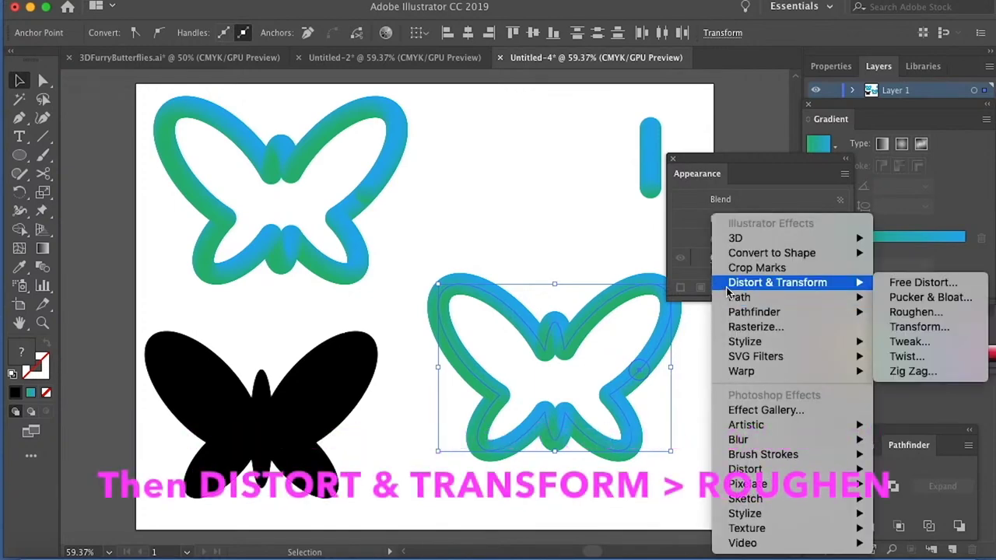
pyautogui.moveTo(795, 285)
pyautogui.click(955, 315)
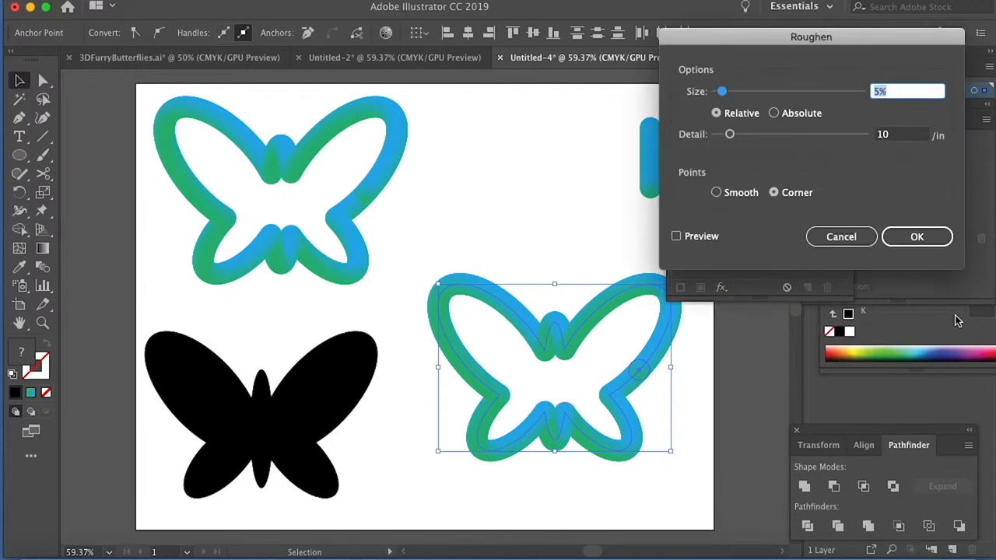
pyautogui.write('50')
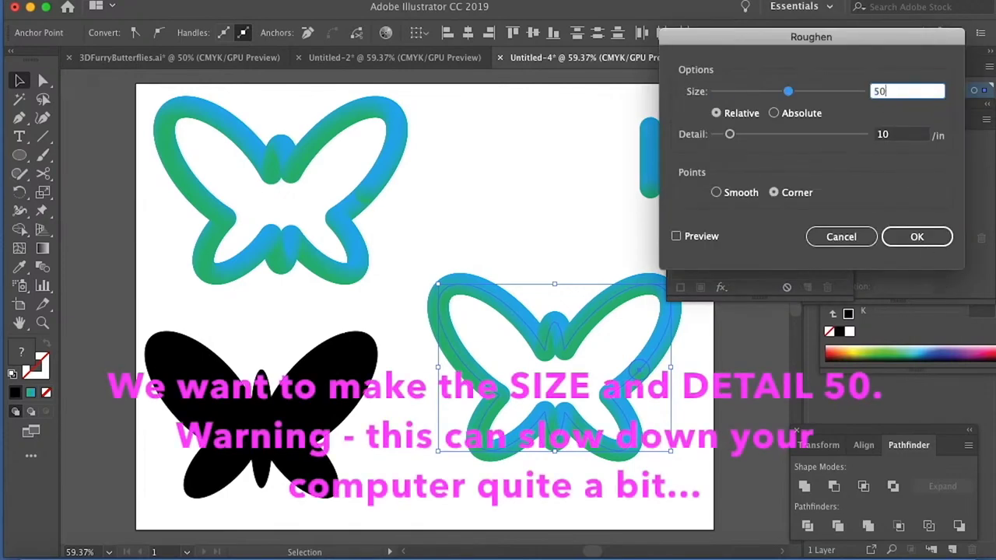
pyautogui.click(876, 137)
pyautogui.write('50')
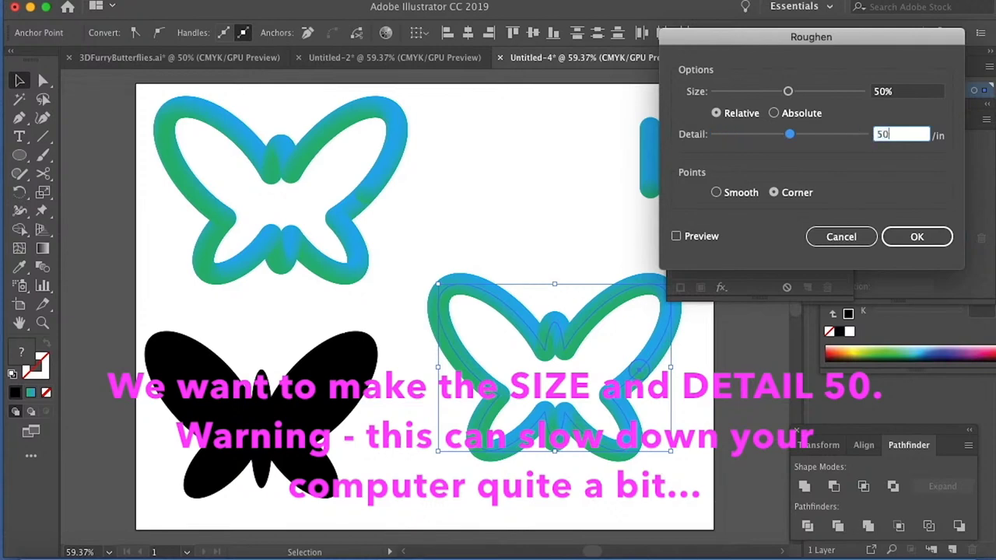
pyautogui.click(677, 236)
pyautogui.click(677, 237)
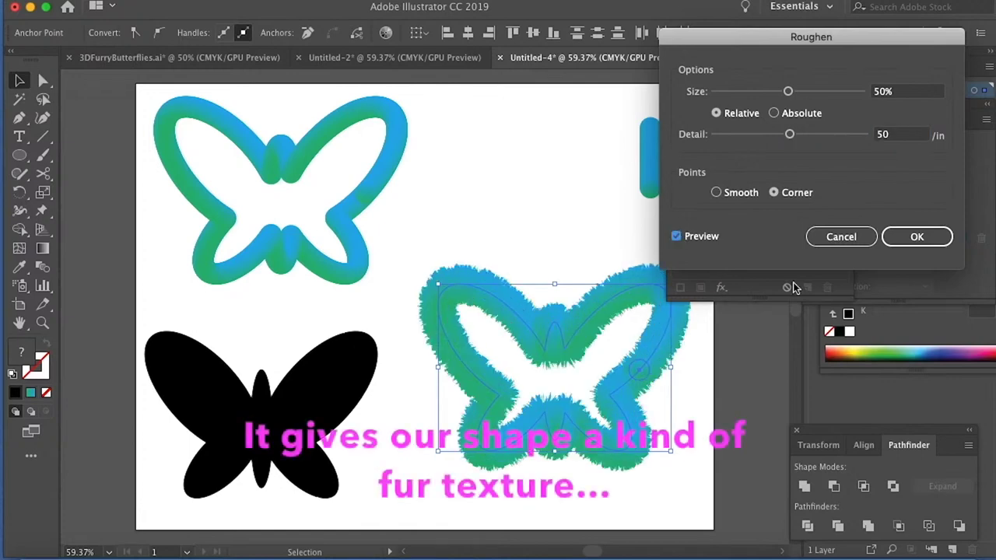
pyautogui.click(911, 238)
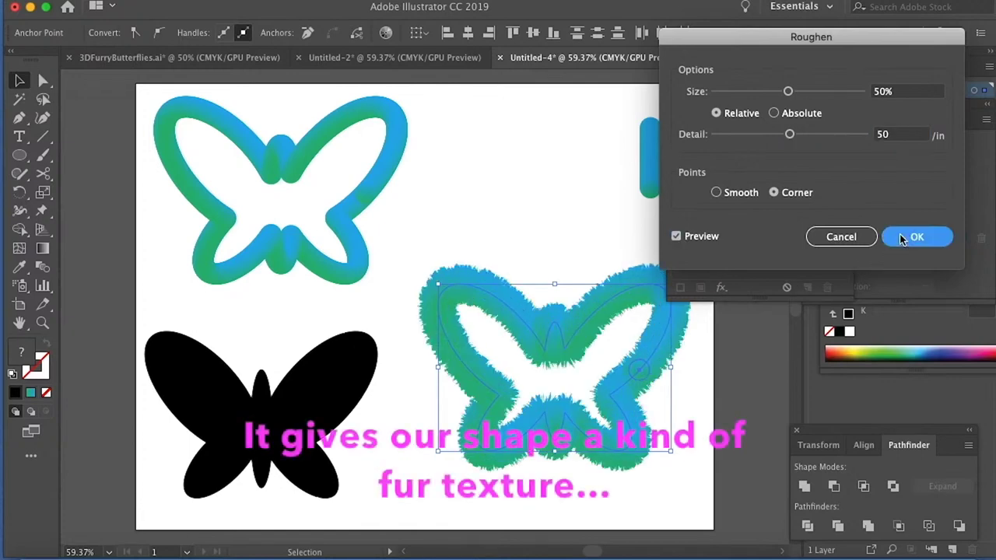
pyautogui.click(706, 429)
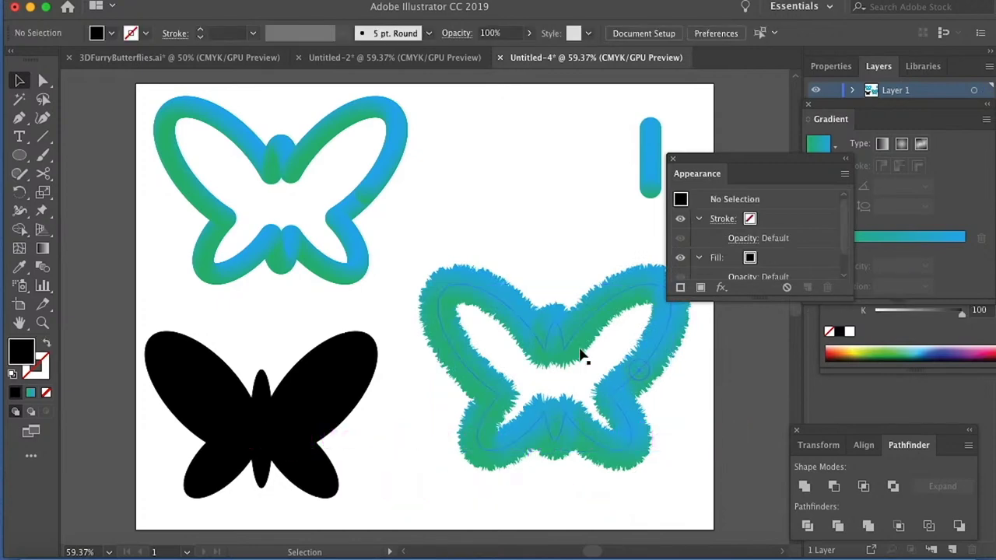
# - Move the furry butterfly up and left toward the artboard's center, and shift the Appearance panel off the Gradient settings
pyautogui.moveTo(566, 346); pyautogui.dragTo(513, 284)
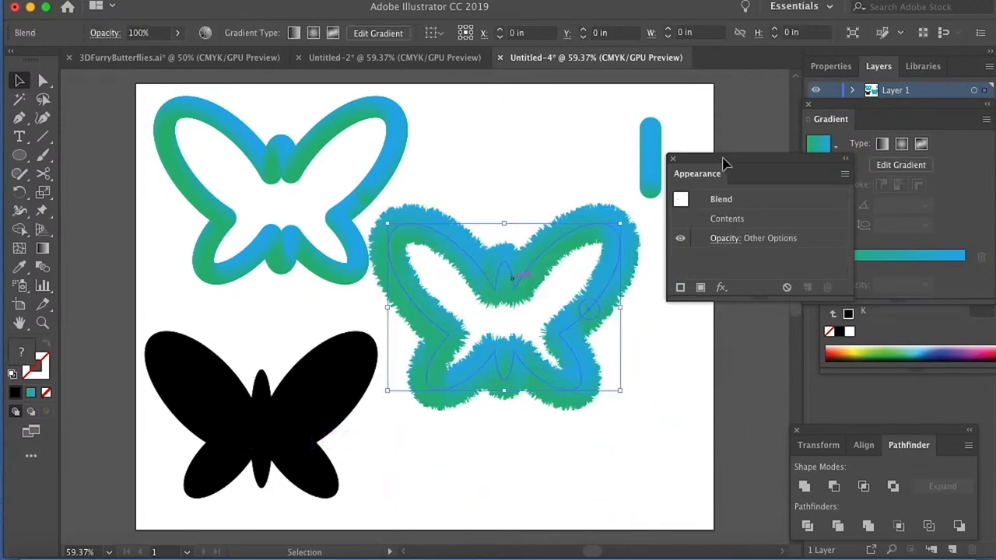
pyautogui.moveTo(714, 158); pyautogui.dragTo(732, 424)
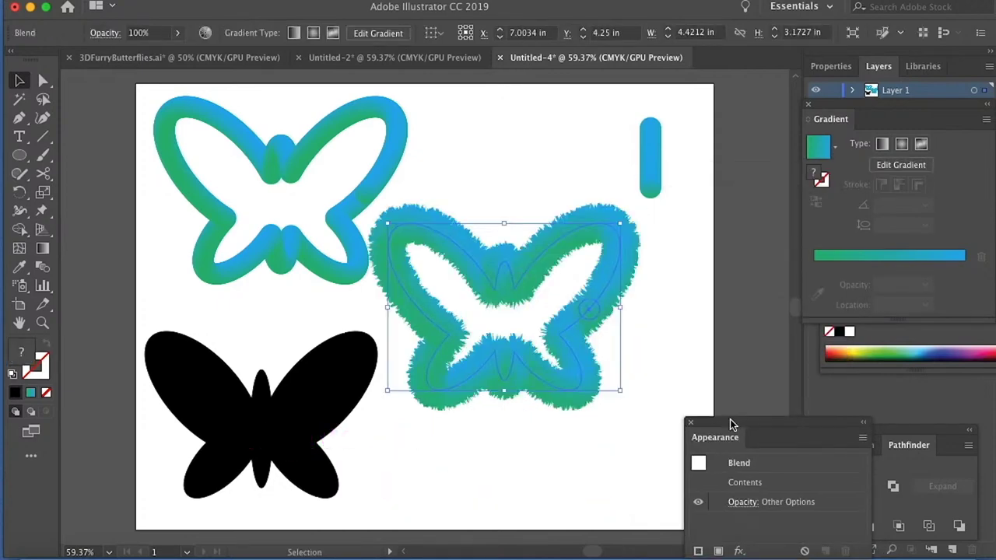
pyautogui.click(658, 307)
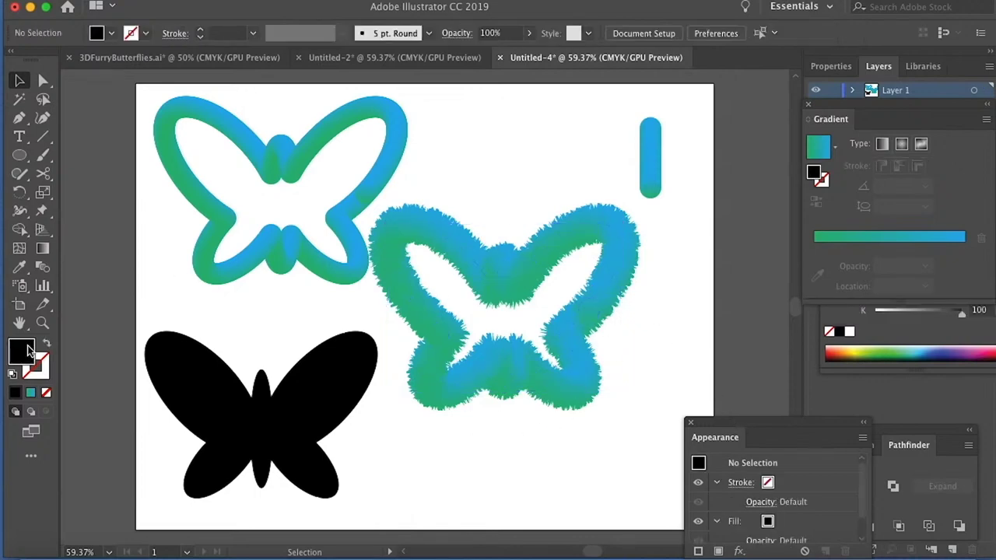
# - Examine the fur texture on the roughened butterfly up close, including its lower wings
pyautogui.click(43, 323)
pyautogui.click(495, 331)
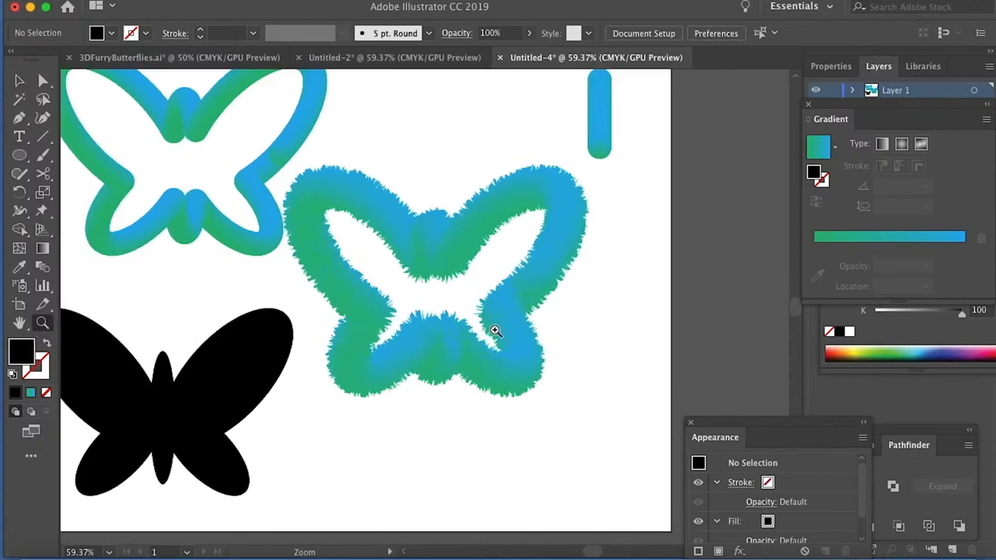
pyautogui.click(444, 284)
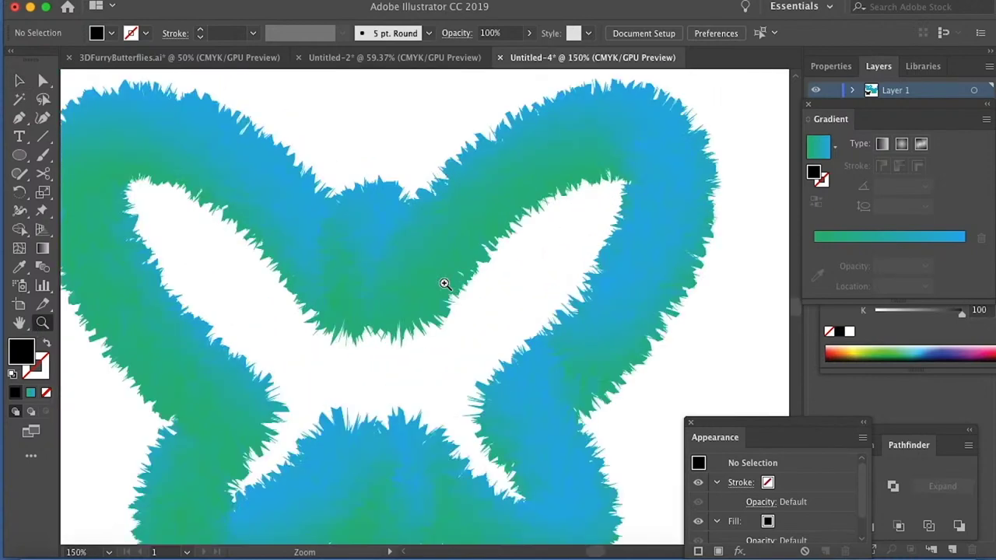
pyautogui.hscroll(-5, 445, 272)
pyautogui.hscroll(5, 445, 266)
pyautogui.scroll(-2, 446, 266)
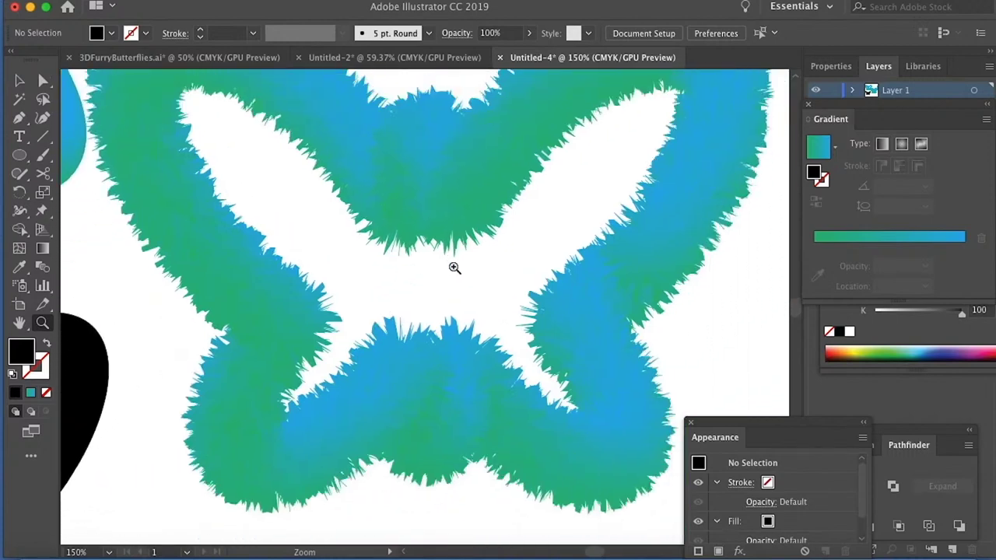
pyautogui.keyDown('alt'); pyautogui.click(454, 269); pyautogui.keyUp('alt')
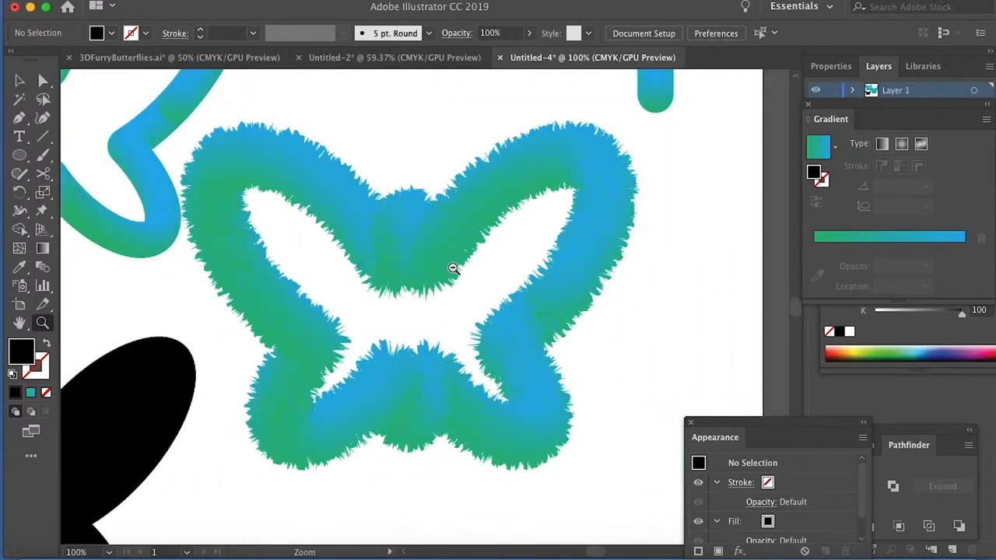
pyautogui.keyDown('alt'); pyautogui.click(453, 267); pyautogui.keyUp('alt')
pyautogui.keyDown('alt'); pyautogui.click(453, 268); pyautogui.keyUp('alt')
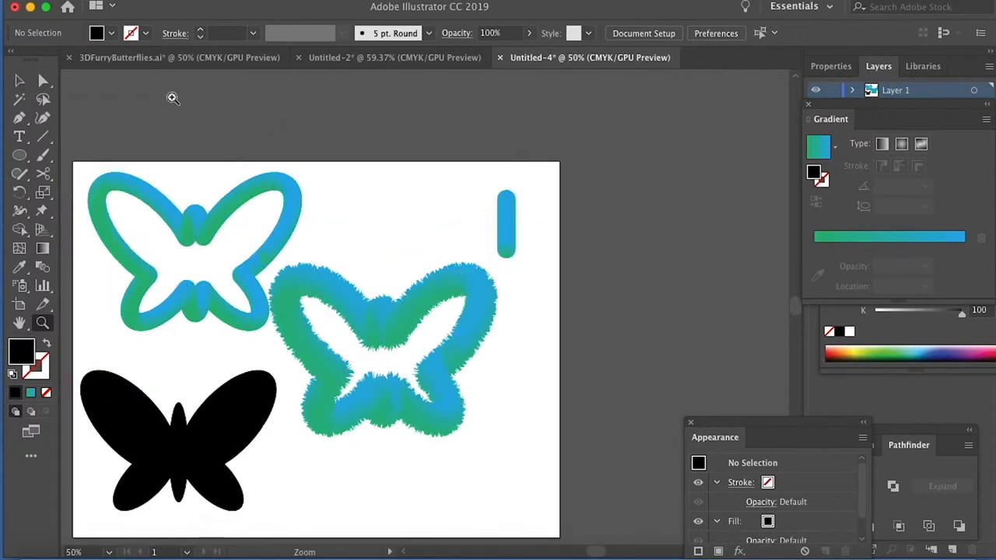
# - Move the furry butterfly up past the artboard's upper edge and draw a black circle in the cleared space below it
pyautogui.click(22, 82)
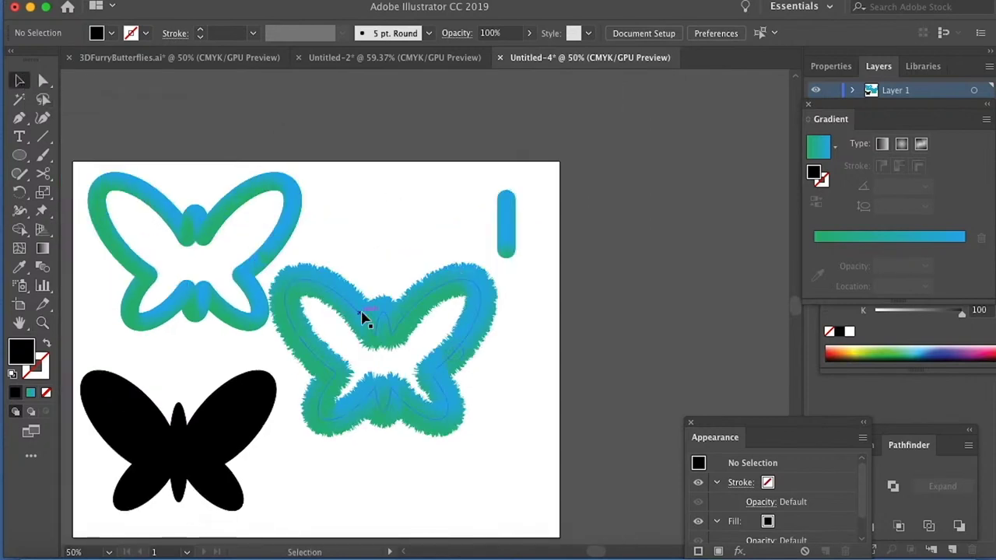
pyautogui.moveTo(362, 315); pyautogui.dragTo(389, 131)
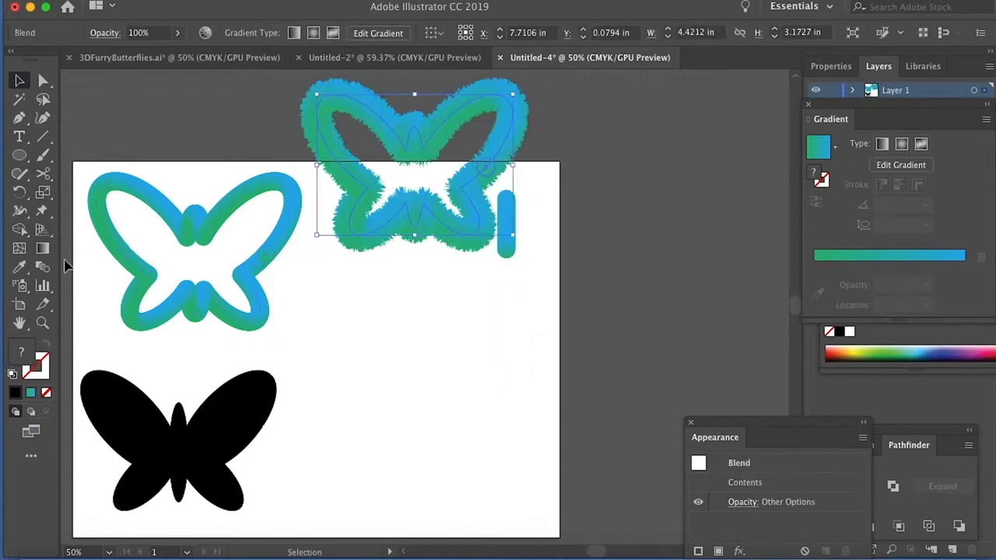
pyautogui.click(19, 157)
pyautogui.moveTo(457, 337); pyautogui.dragTo(383, 407)
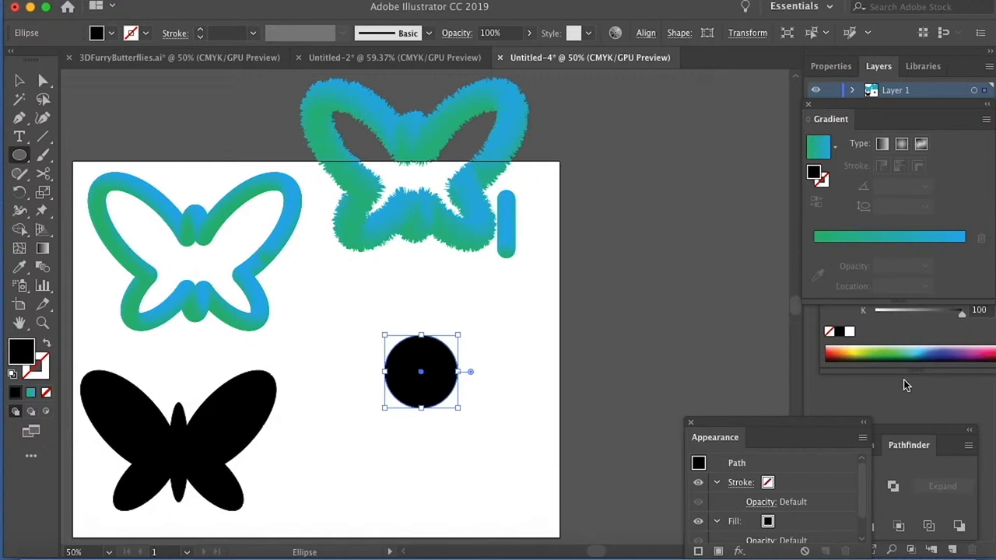
# - Fill the circle with a linear gradient whose start stop is pink and end stop is dark blue
pyautogui.click(44, 251)
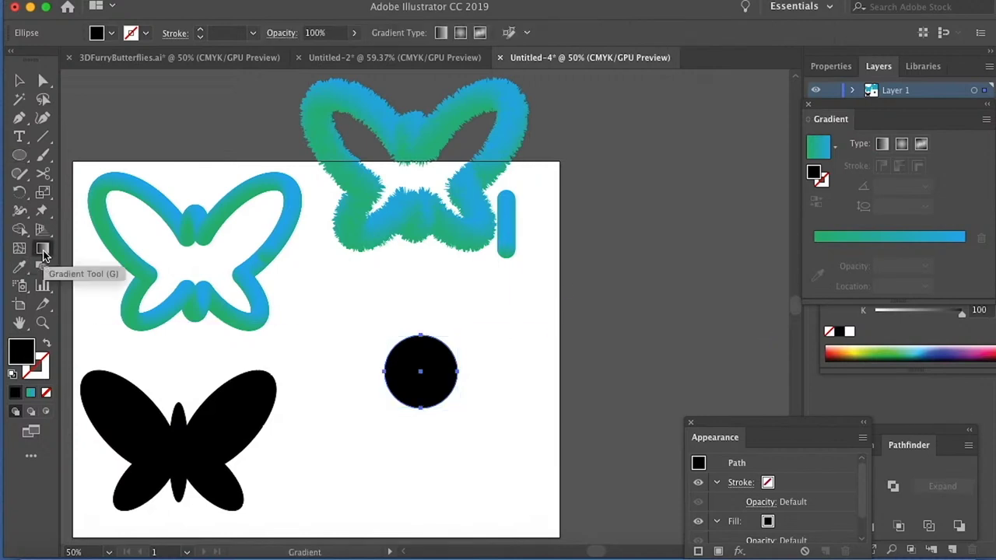
pyautogui.click(820, 149)
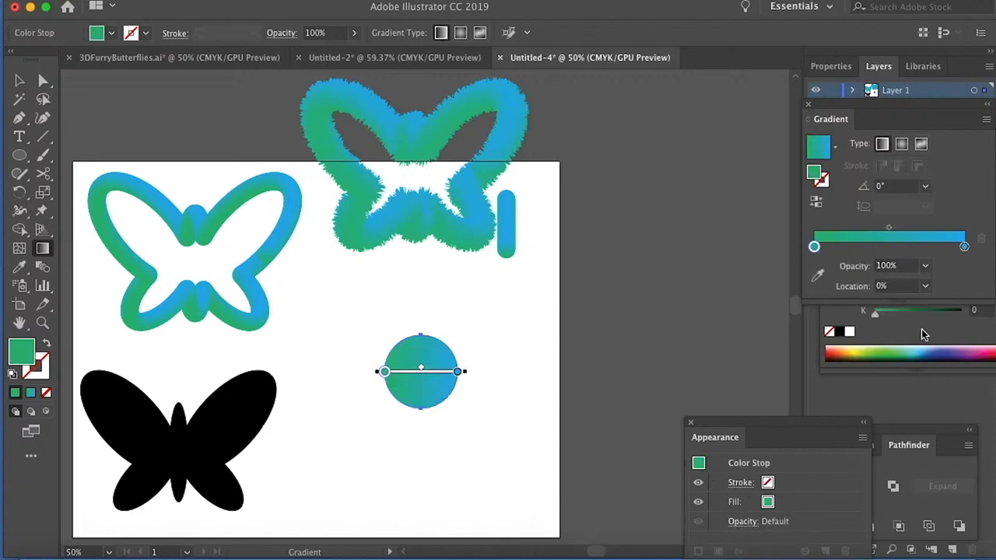
pyautogui.doubleClick(965, 248)
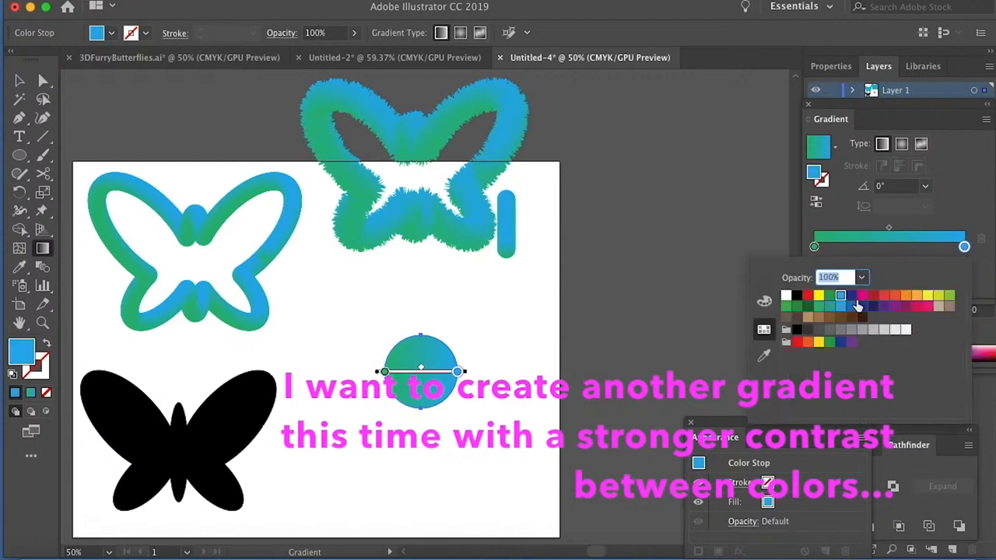
pyautogui.click(851, 297)
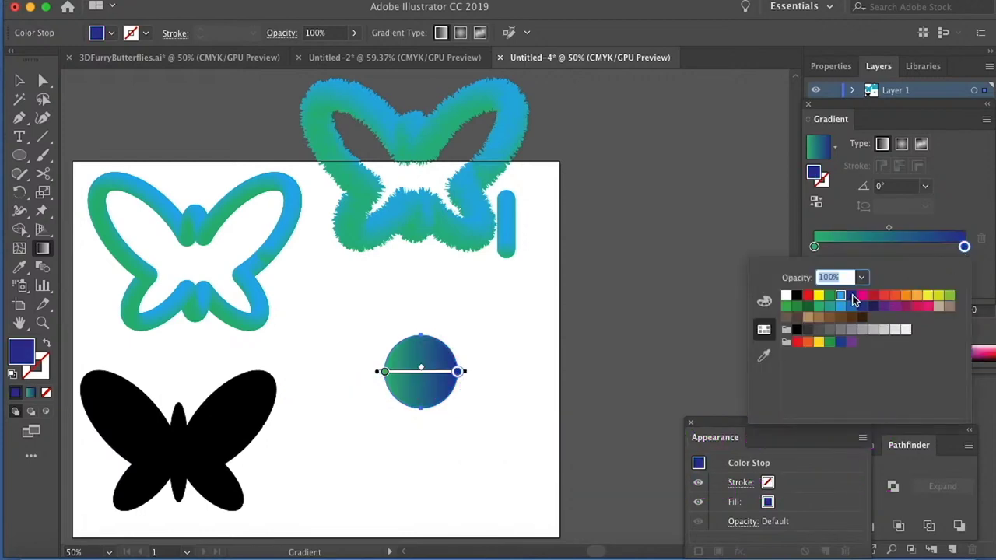
pyautogui.click(814, 248)
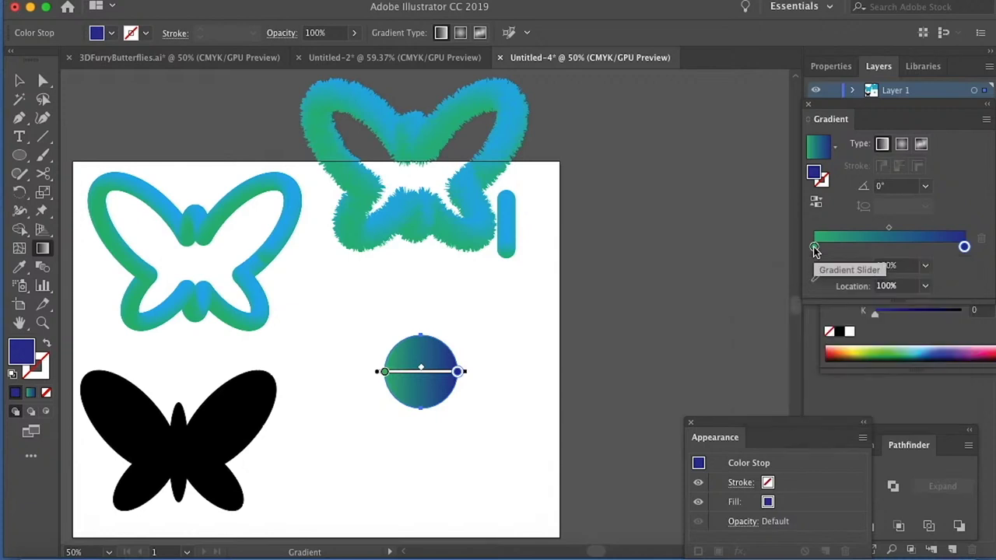
pyautogui.doubleClick(814, 248)
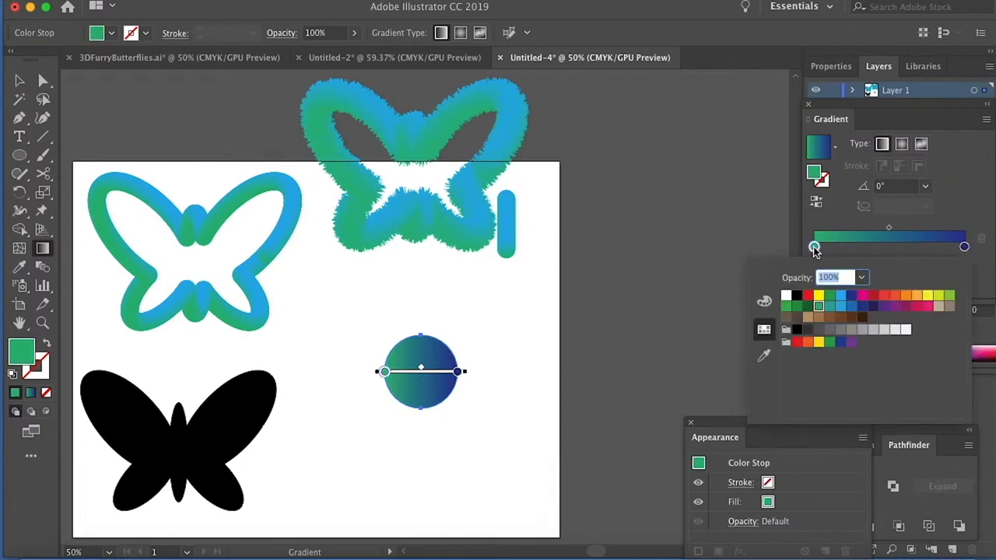
pyautogui.click(926, 308)
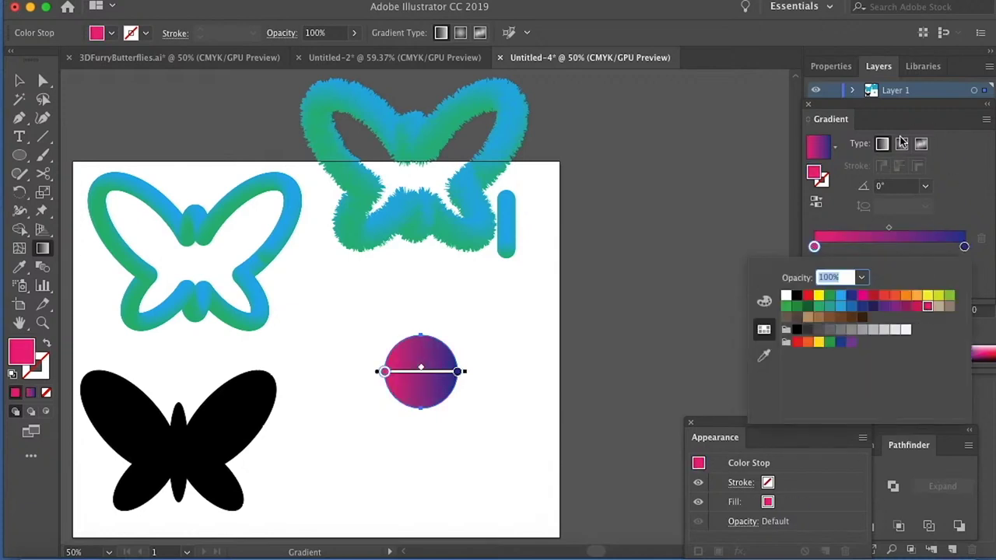
# - Set the angle of the circle's gradient to 90°
pyautogui.click(893, 192)
pyautogui.click(870, 185)
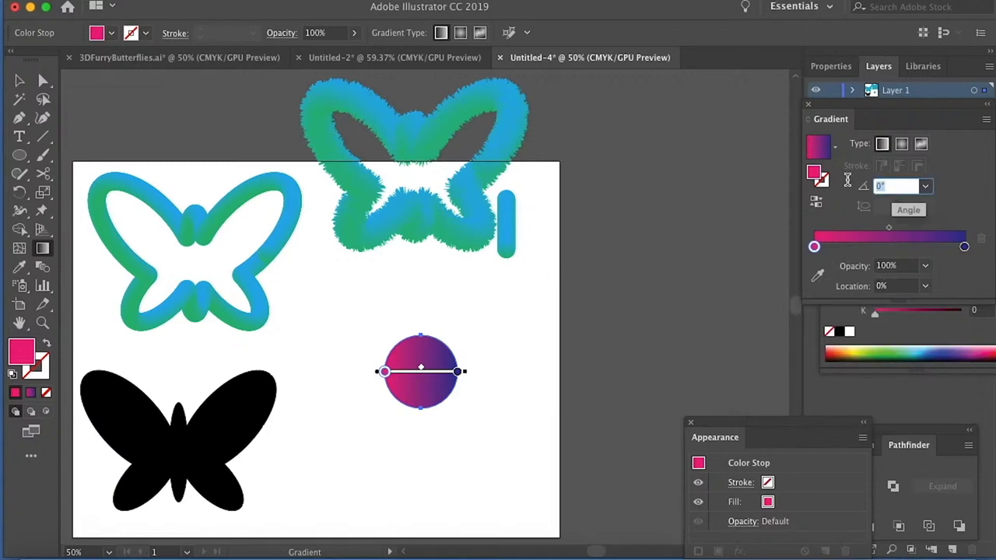
pyautogui.press('Return')
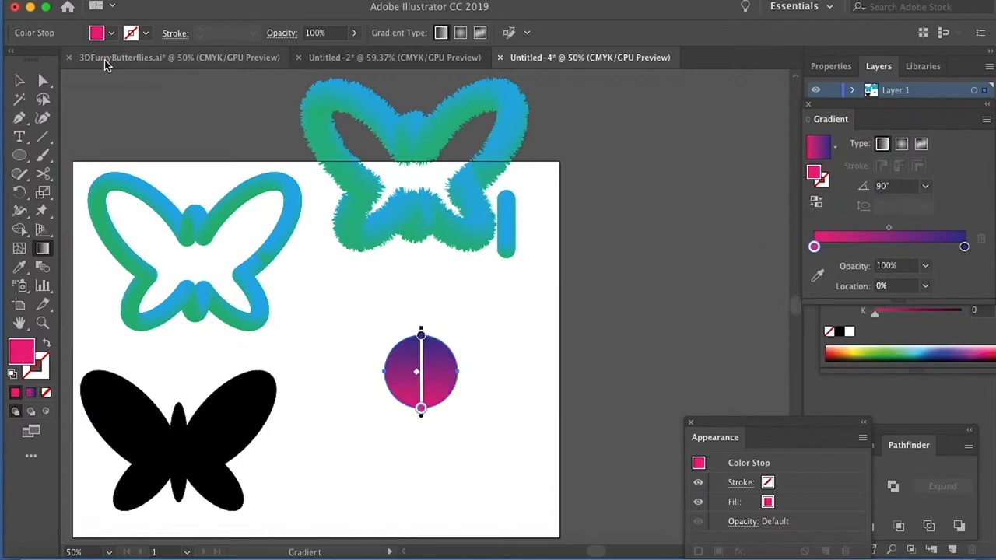
# - Apply the circle's pink-to-blue gradient to the smooth blended butterfly with the Eyedropper, and deselect it
pyautogui.click(19, 83)
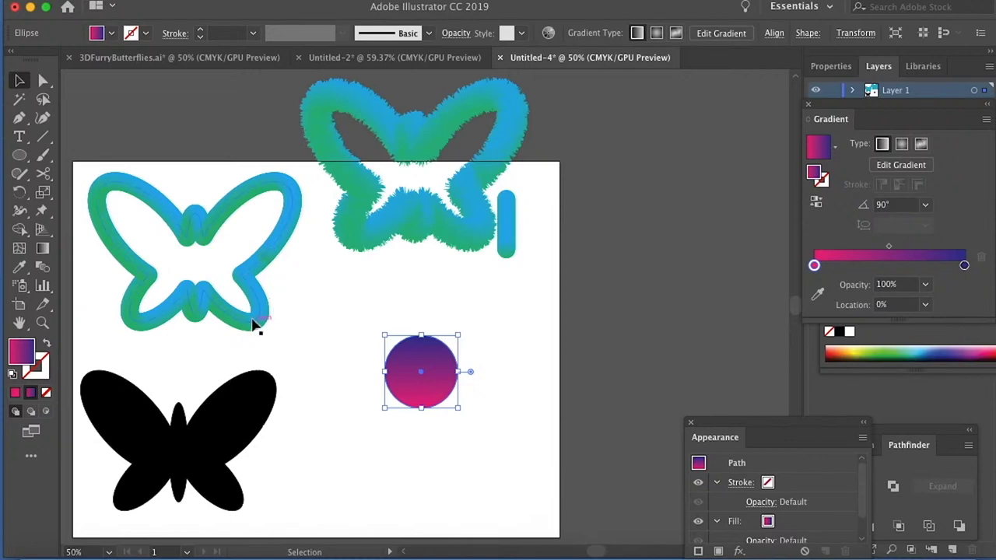
pyautogui.click(259, 330)
pyautogui.click(19, 267)
pyautogui.click(437, 369)
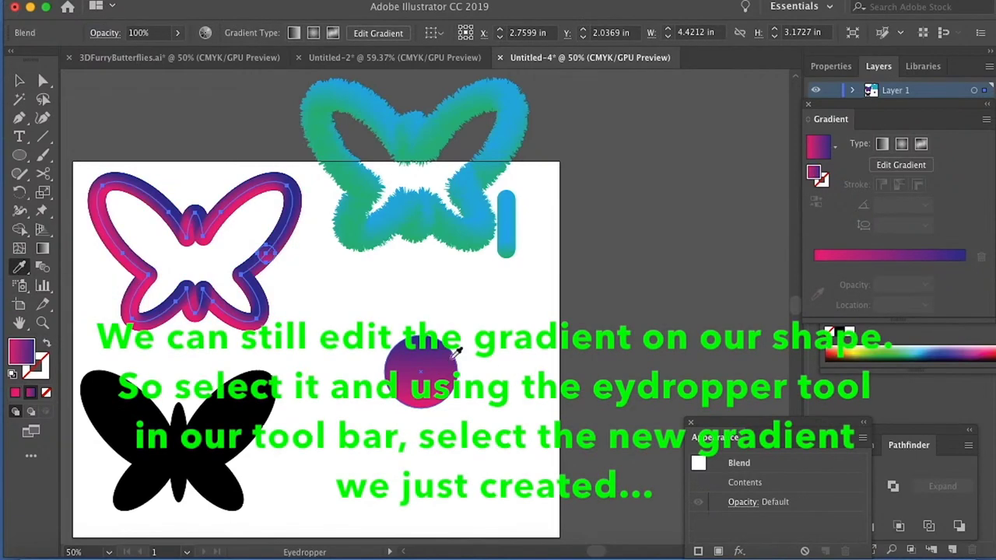
pyautogui.click(21, 81)
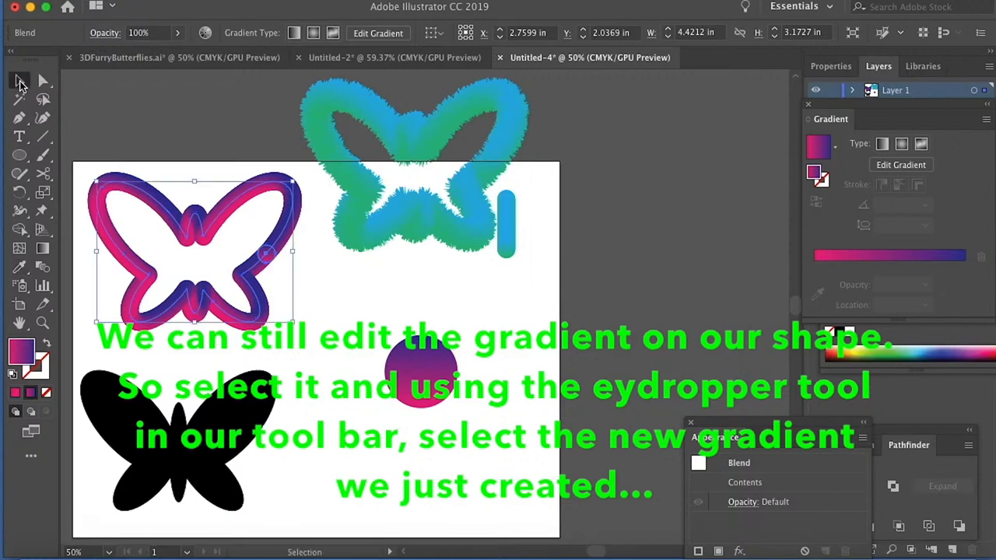
pyautogui.click(424, 445)
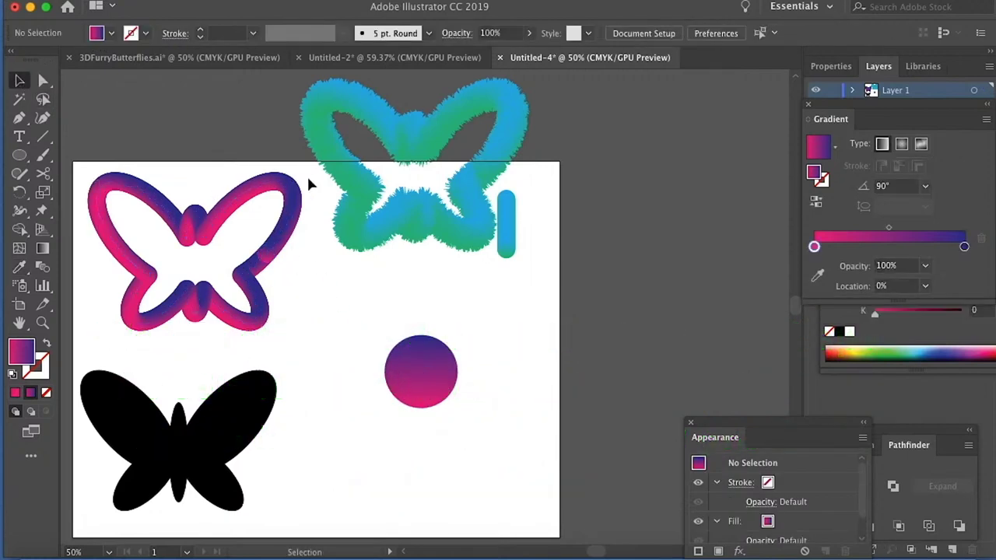
# - Recolor the furry butterfly with the circle's pink-to-blue gradient using the Eyedropper
pyautogui.click(435, 232)
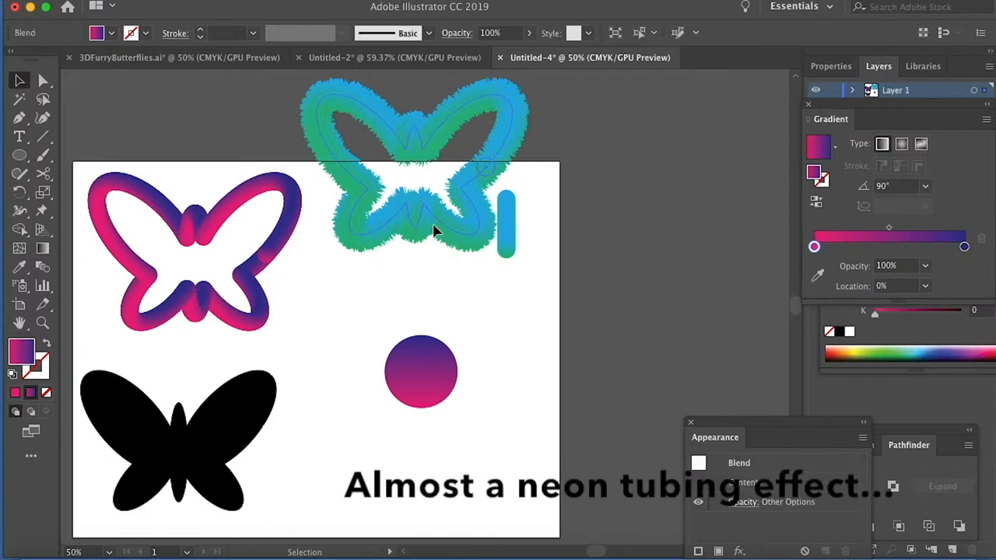
pyautogui.click(19, 269)
pyautogui.click(429, 377)
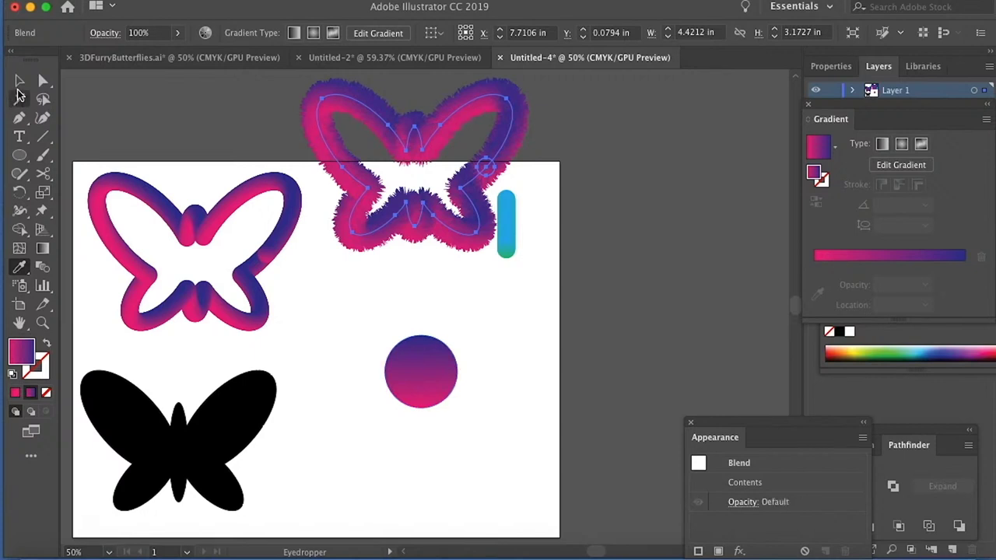
pyautogui.click(19, 82)
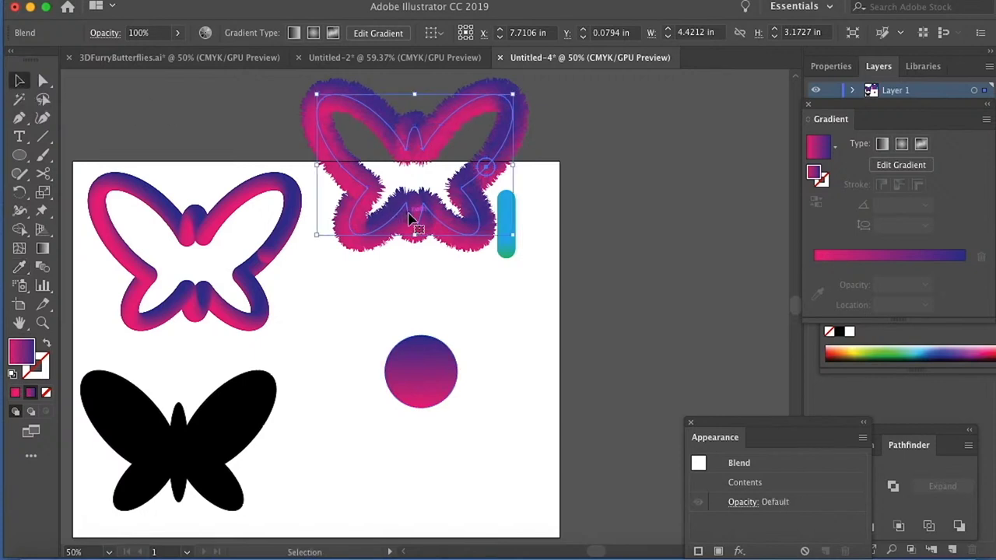
# - Arrange the furry butterfly beside the smooth one, the circle in the artboard's lower-right corner, and the blended capsule off the artboard
pyautogui.moveTo(410, 220); pyautogui.dragTo(400, 333)
pyautogui.moveTo(420, 397); pyautogui.dragTo(470, 513)
pyautogui.moveTo(468, 349); pyautogui.dragTo(480, 362)
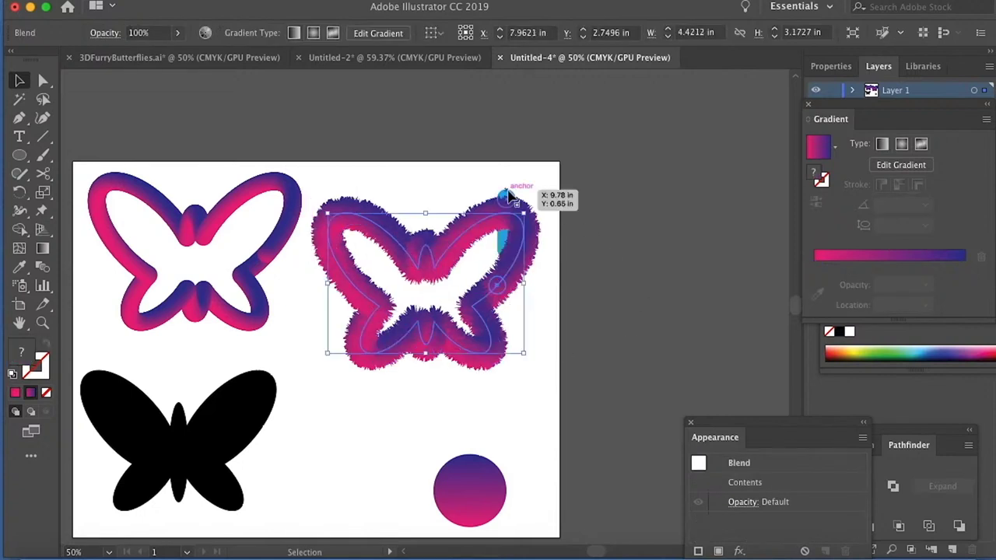
pyautogui.moveTo(507, 196); pyautogui.dragTo(608, 177)
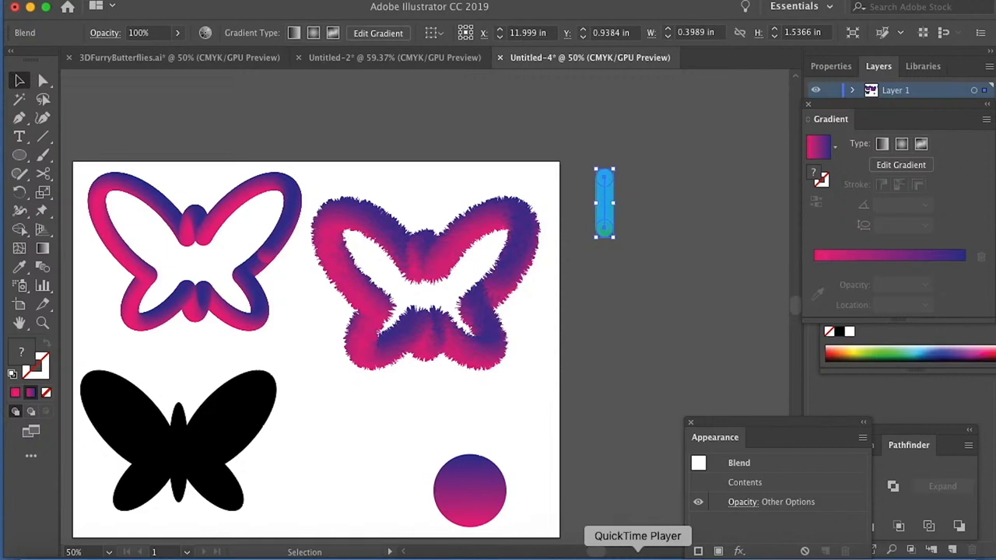
pyautogui.hscroll(3, 296, 532)
pyautogui.hscroll(-5, 295, 532)
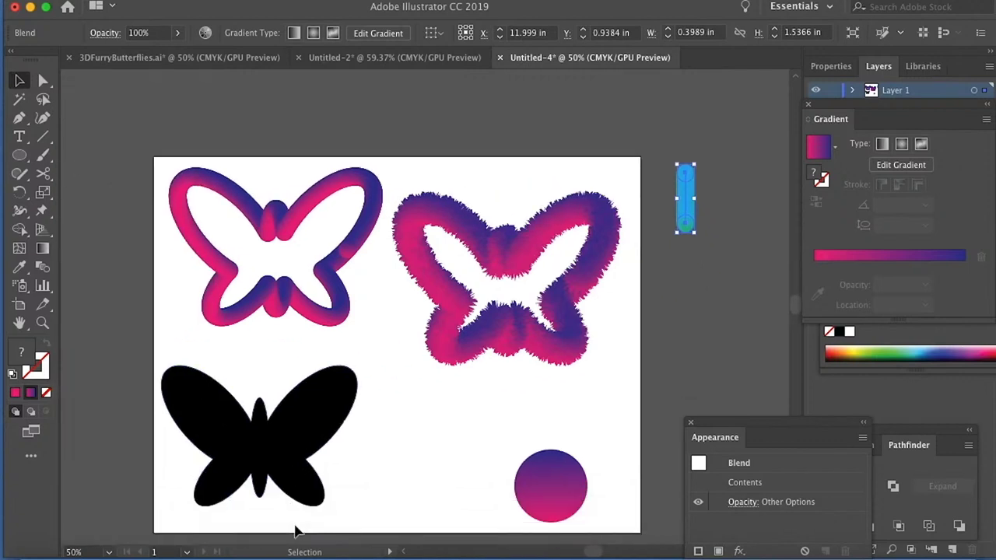
pyautogui.scroll(-3, 296, 532)
pyautogui.hscroll(1, 295, 531)
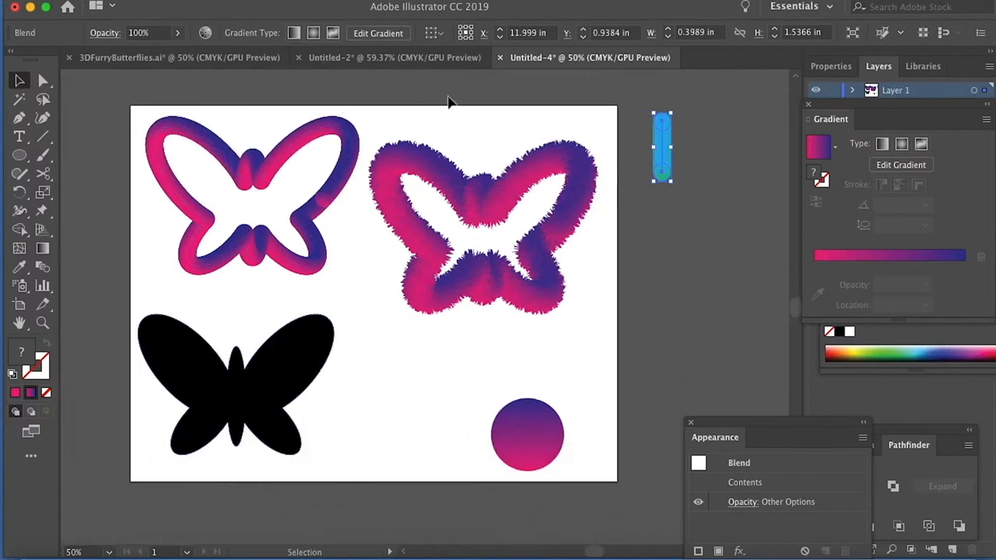